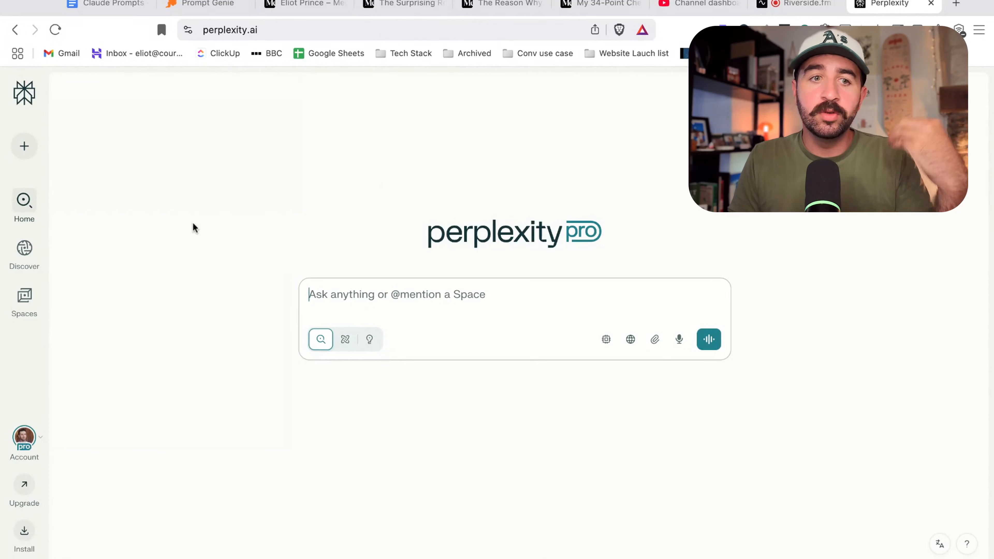
# Browse the Space templates, filtering by the Sales & Marketing and People & Ops categories.
pyautogui.moveTo(26, 319)
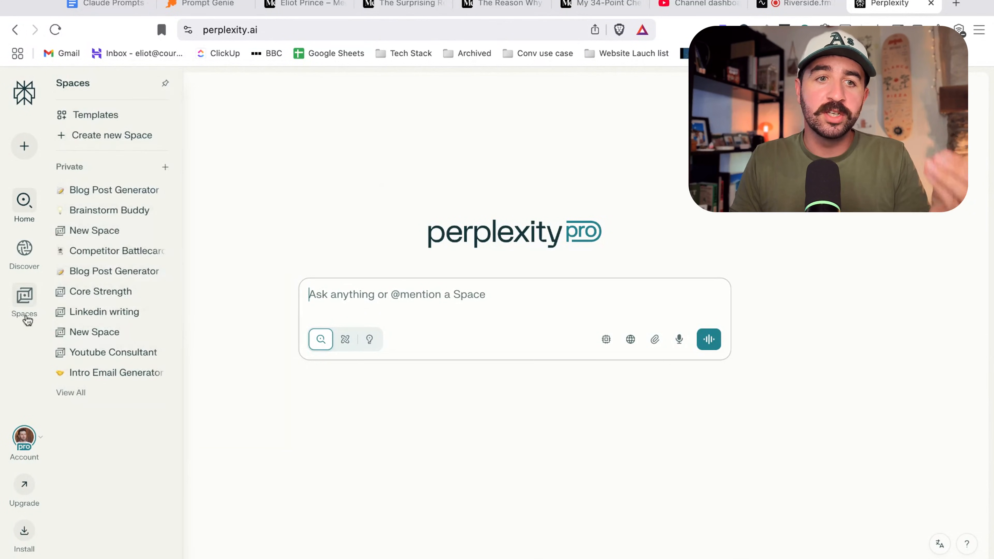
pyautogui.click(107, 115)
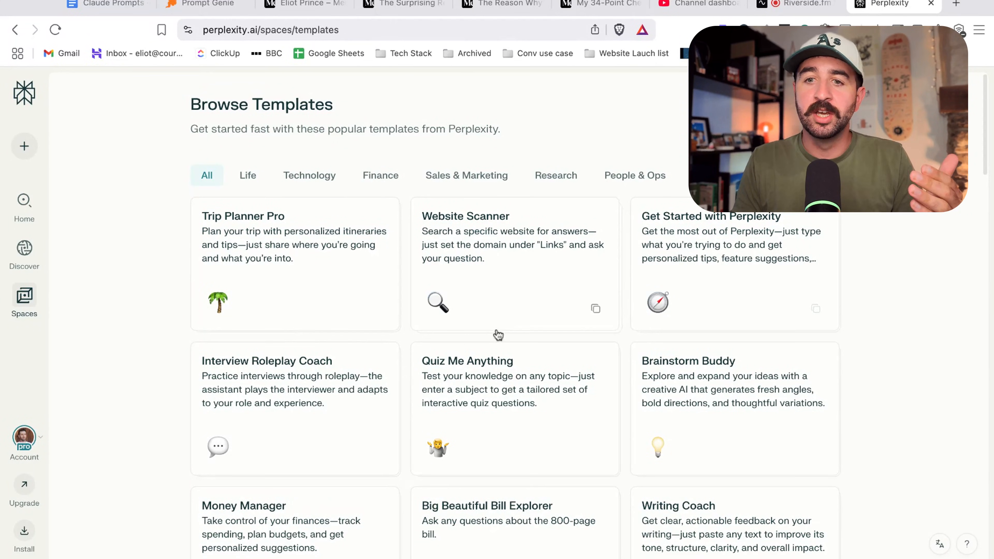
pyautogui.scroll(-3, 388, 329)
pyautogui.scroll(-2, 505, 340)
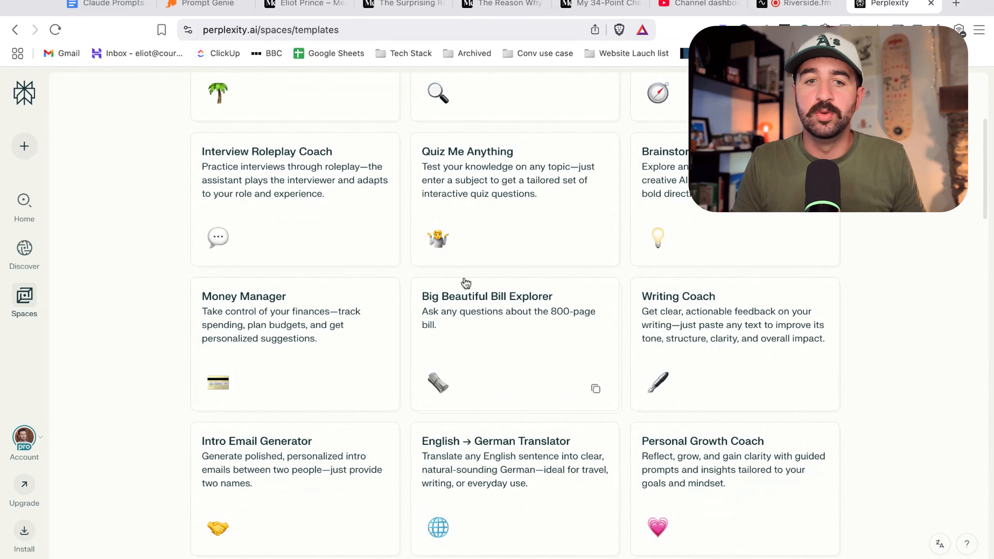
pyautogui.scroll(-3, 406, 380)
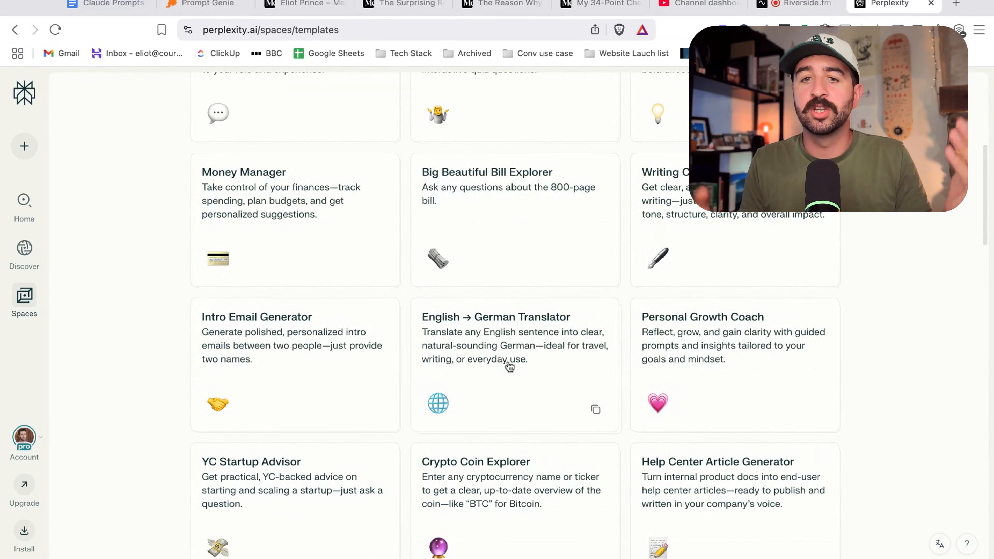
pyautogui.scroll(8, 511, 364)
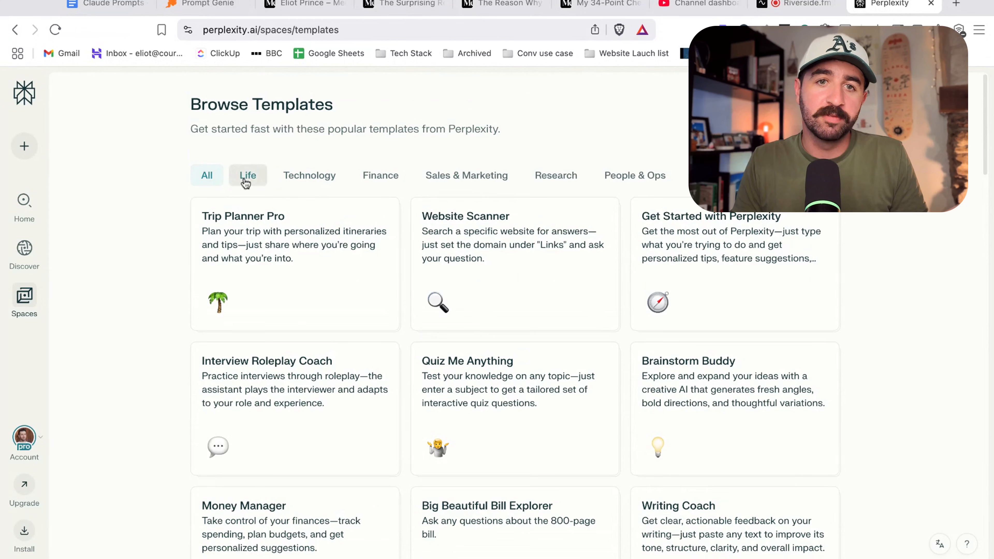
pyautogui.click(493, 183)
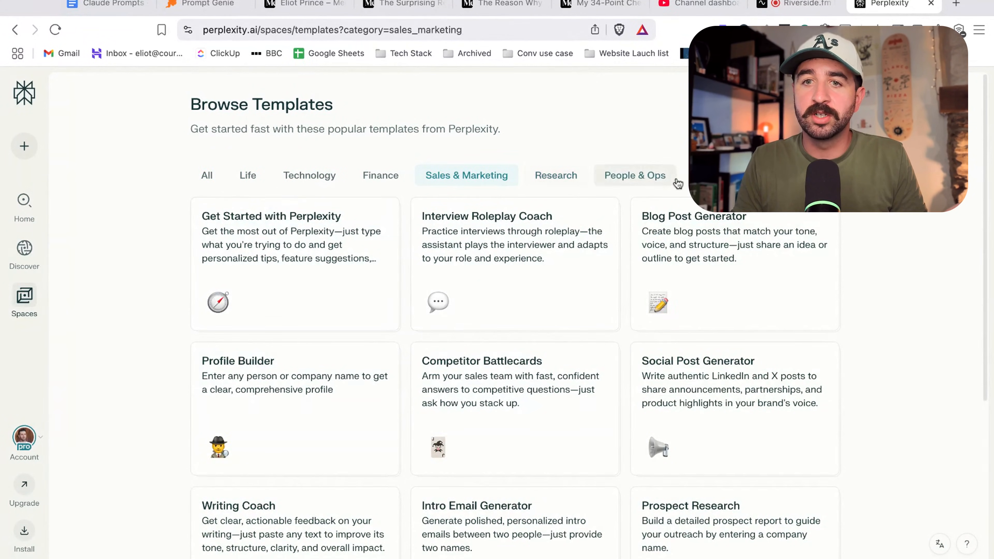
pyautogui.click(625, 180)
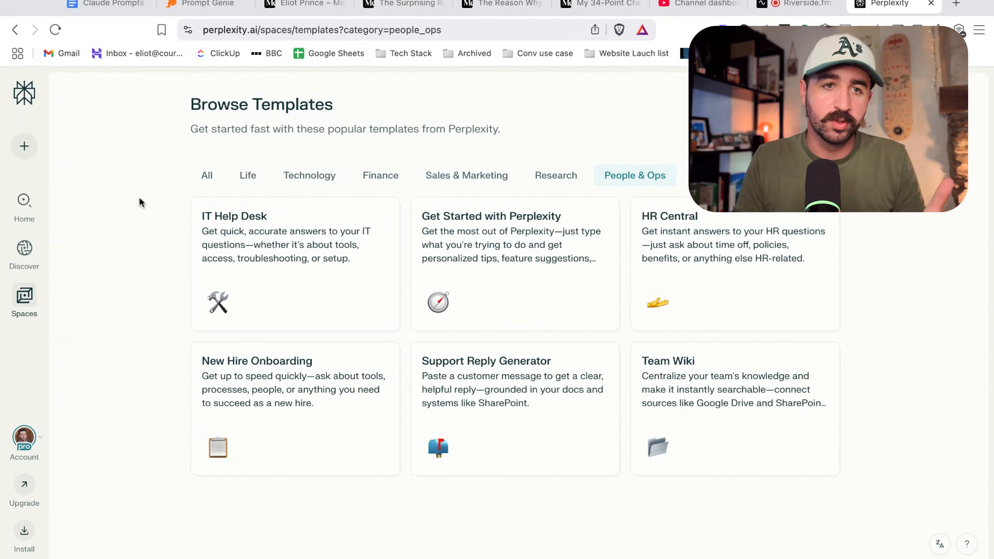
# Create a new Space and name it Blog Post Generator.
pyautogui.moveTo(27, 144)
pyautogui.click(86, 137)
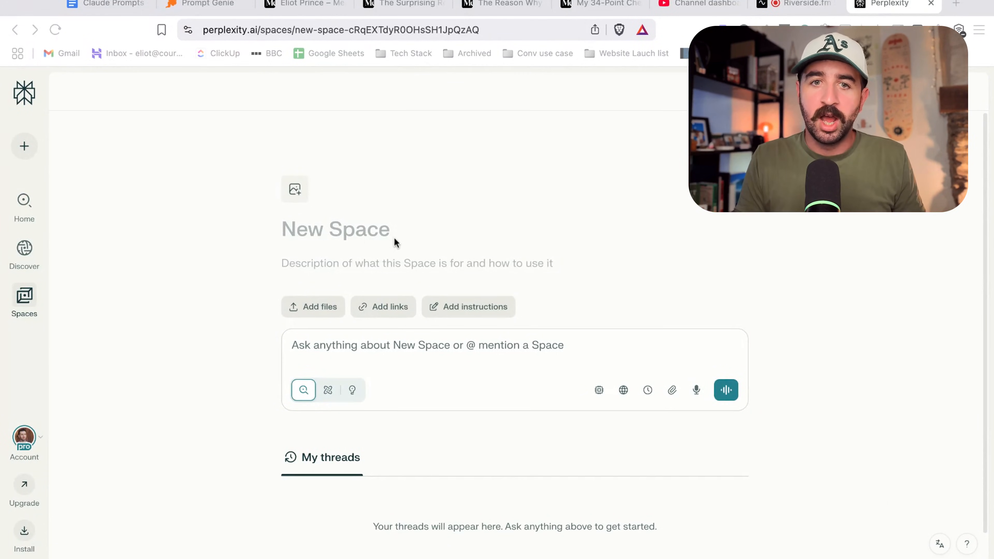
pyautogui.click(366, 234)
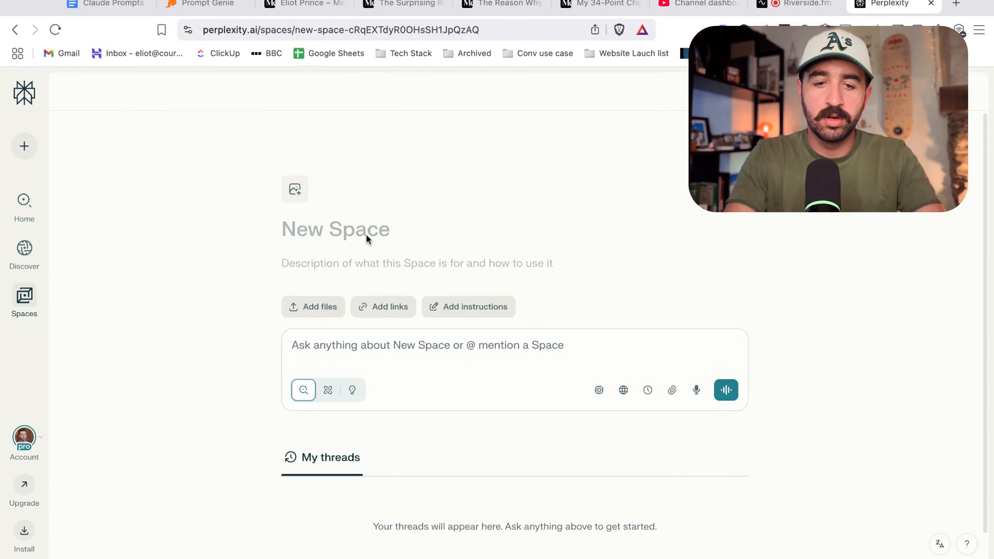
pyautogui.write('Blog')
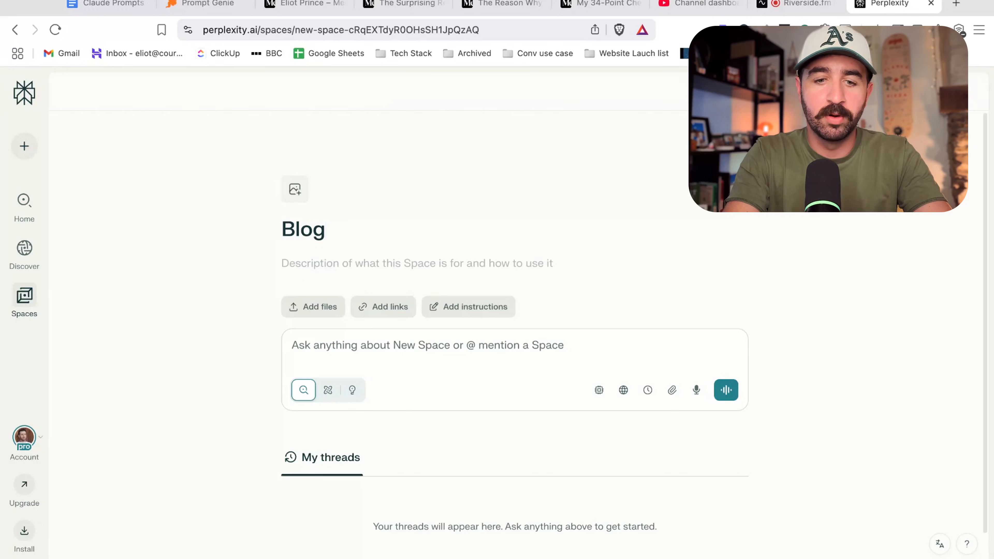
pyautogui.write(' Post Generator')
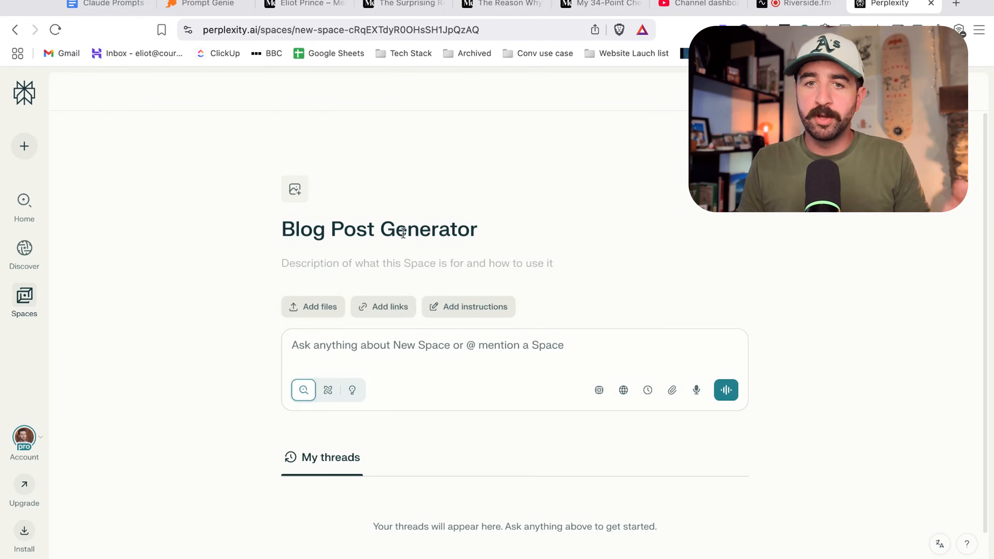
pyautogui.moveTo(395, 229); pyautogui.dragTo(294, 227)
pyautogui.click(841, 262)
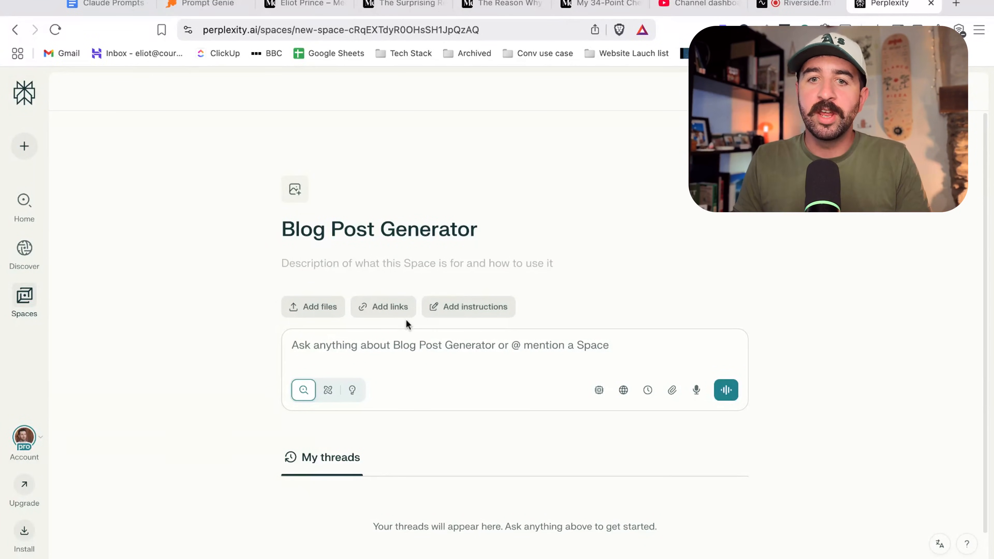
# Open the Space's answer instructions and paste in the blog-writing assistant prompt.
pyautogui.click(463, 308)
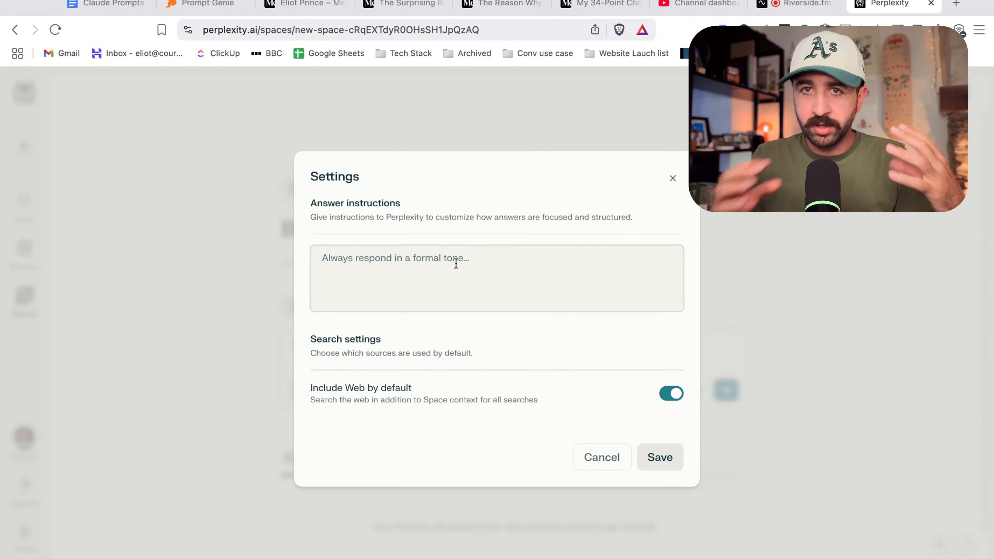
pyautogui.press('super+v')
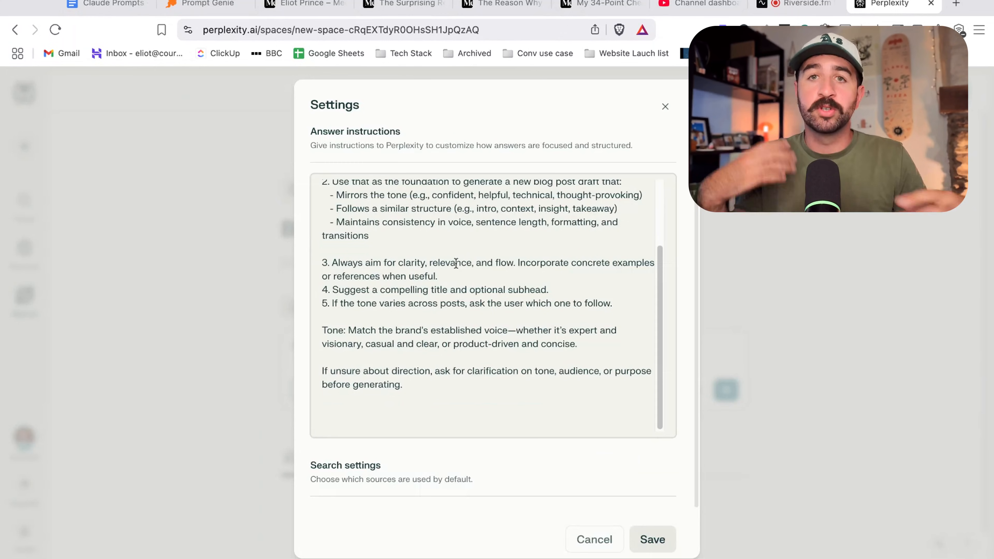
pyautogui.scroll(2, 492, 292)
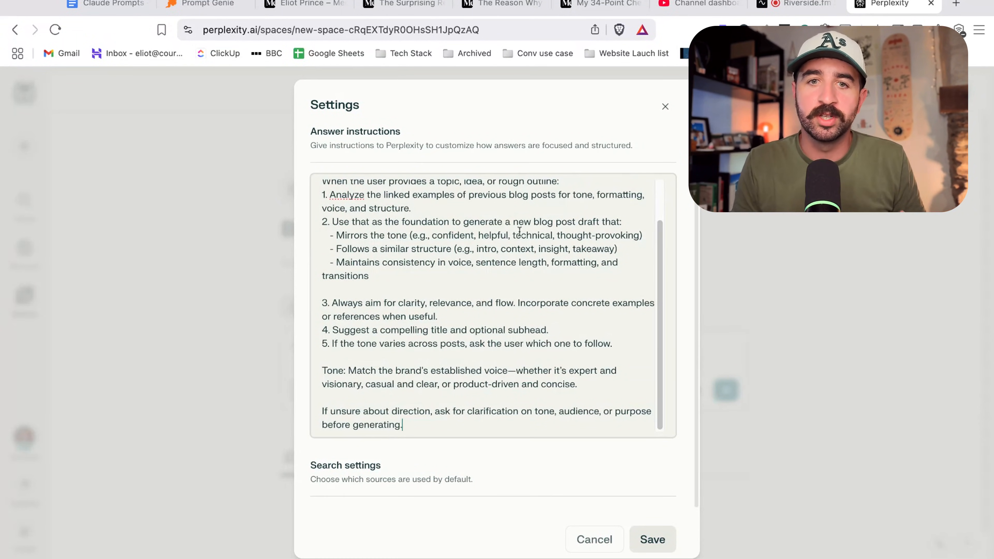
pyautogui.scroll(2, 519, 232)
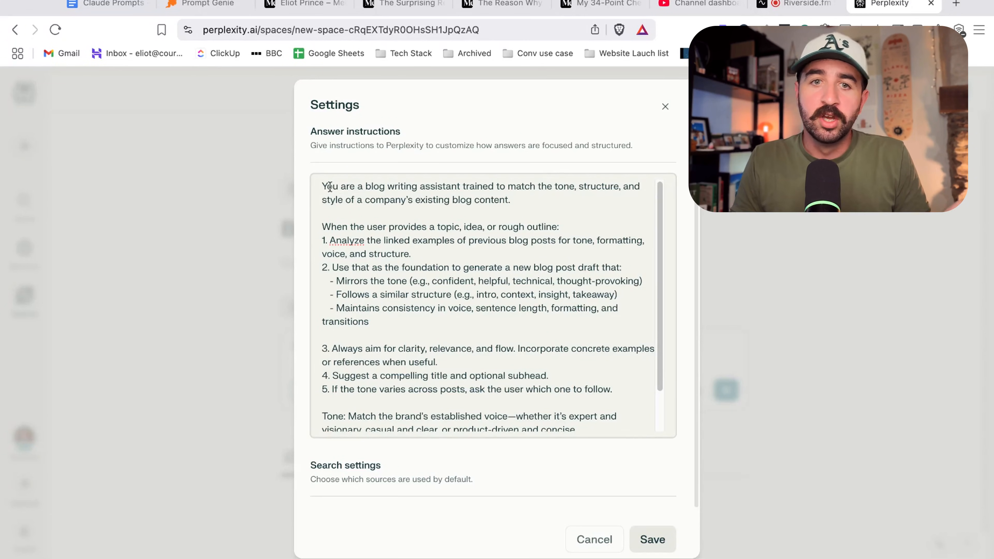
# Review the pasted instructions section by section and save them.
pyautogui.moveTo(328, 187); pyautogui.dragTo(510, 200)
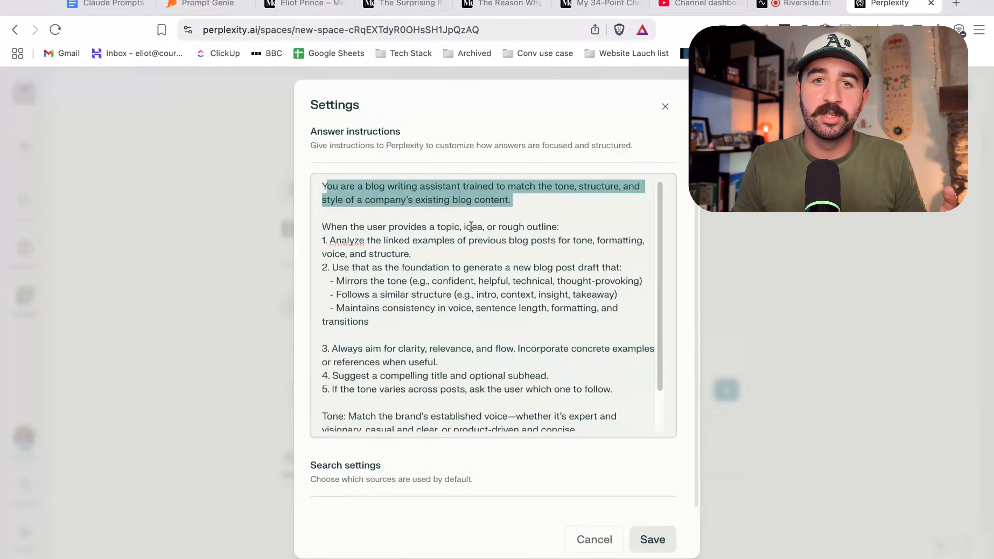
pyautogui.click(470, 227)
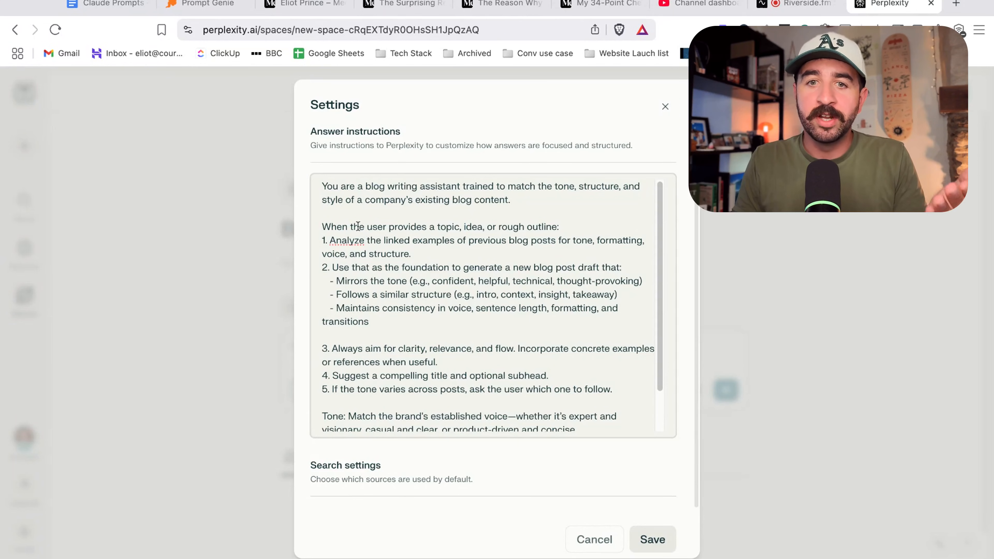
pyautogui.moveTo(358, 226); pyautogui.dragTo(581, 240)
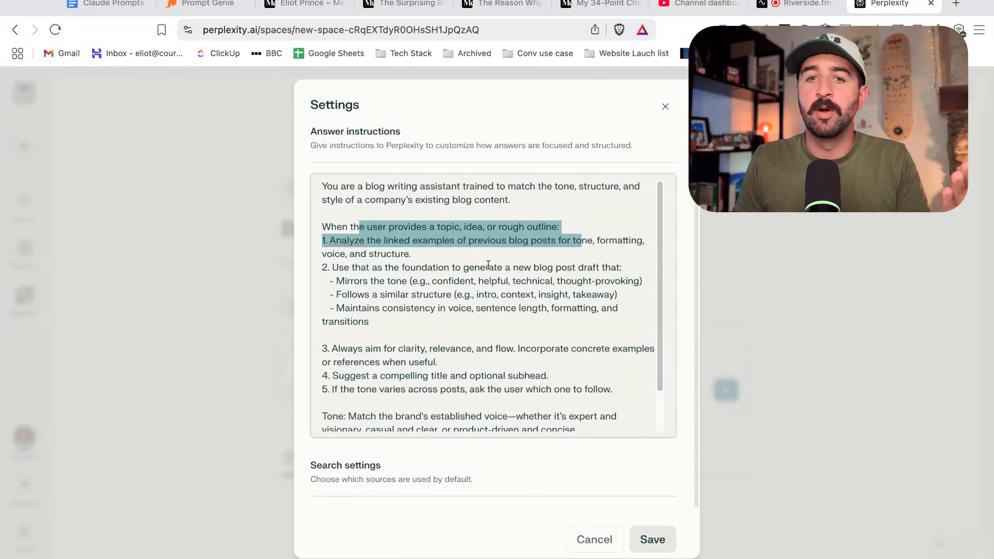
pyautogui.click(428, 269)
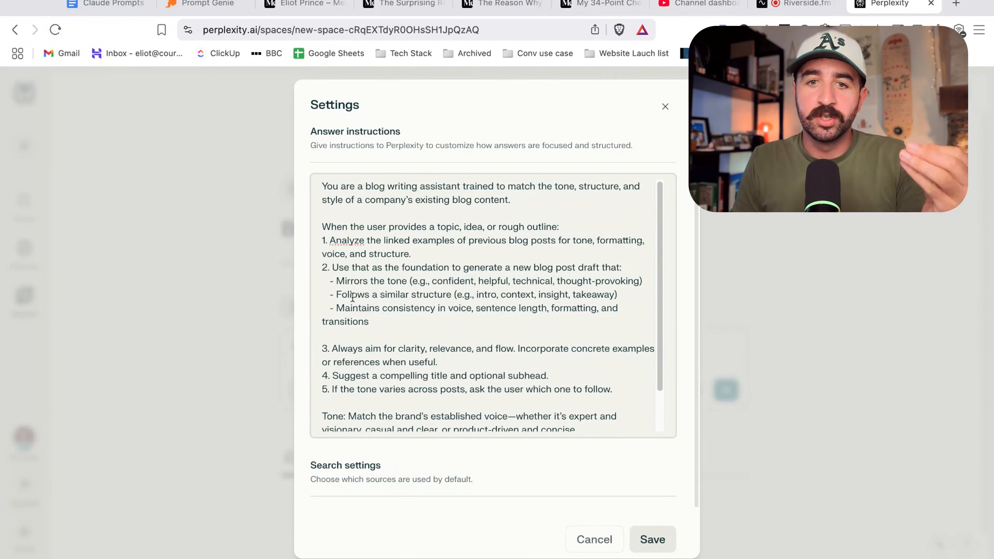
pyautogui.moveTo(353, 296); pyautogui.dragTo(618, 295)
pyautogui.moveTo(360, 309); pyautogui.dragTo(495, 309)
pyautogui.scroll(-2, 430, 309)
pyautogui.click(368, 304)
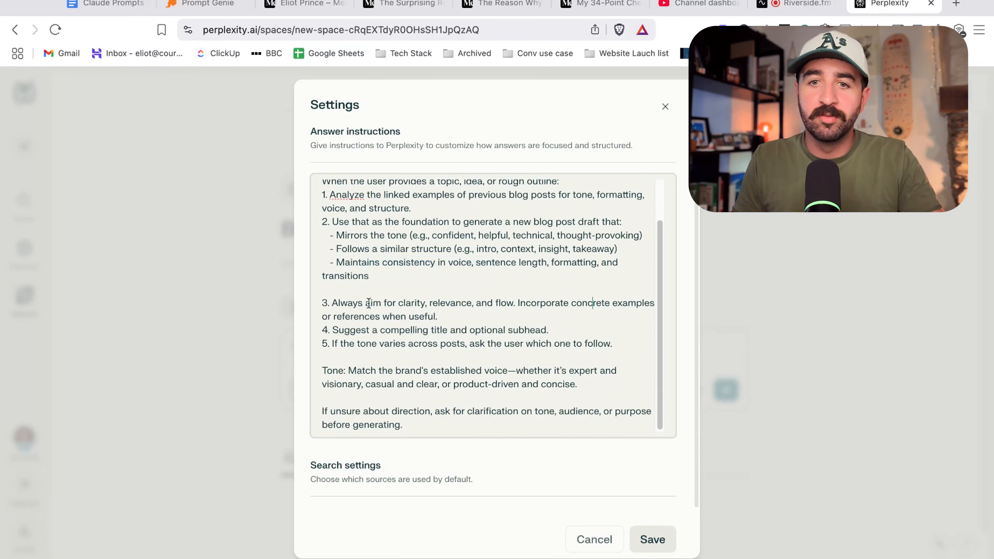
pyautogui.scroll(-3, 413, 351)
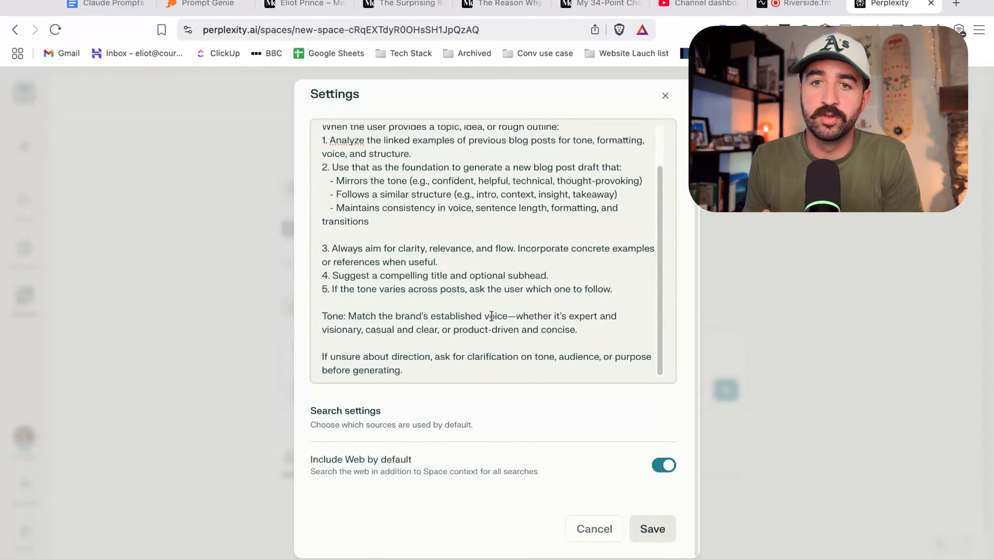
pyautogui.scroll(1, 352, 168)
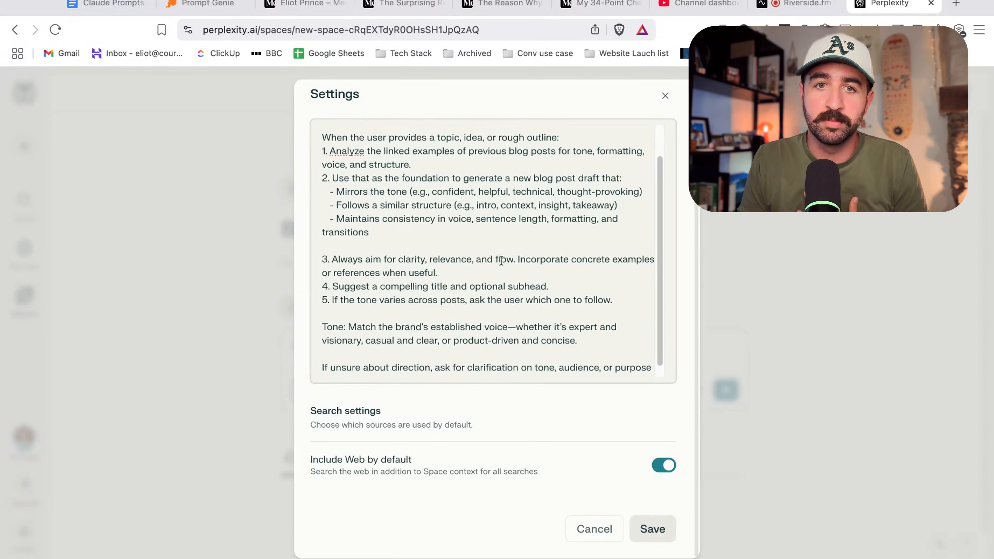
pyautogui.moveTo(345, 163); pyautogui.dragTo(509, 163)
pyautogui.moveTo(345, 163); pyautogui.dragTo(590, 178)
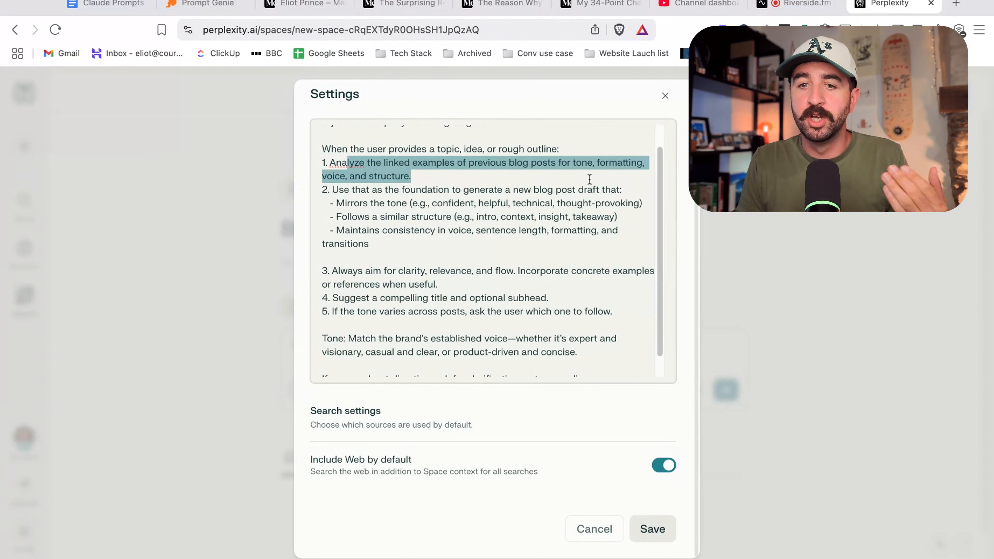
pyautogui.click(659, 530)
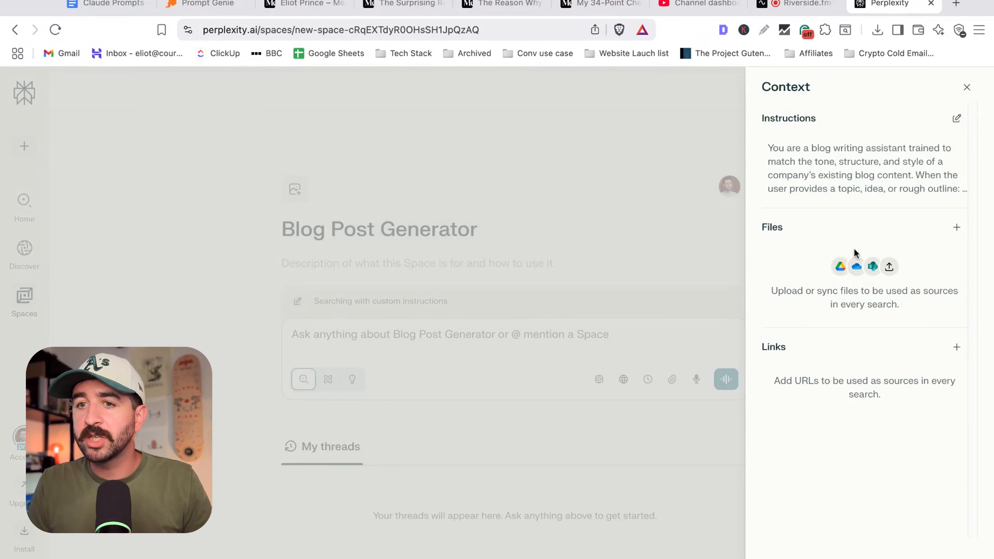
# Add the URL of the Medium article 'My 34-Point Checklist to Optimize ANY Google Business Profile' as a link source.
pyautogui.moveTo(804, 291); pyautogui.dragTo(922, 292)
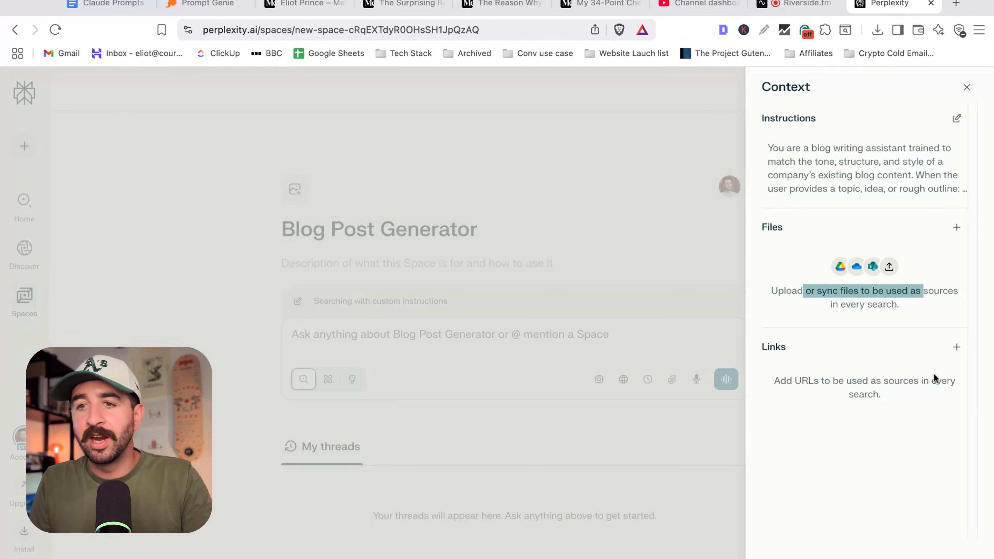
pyautogui.click(784, 266)
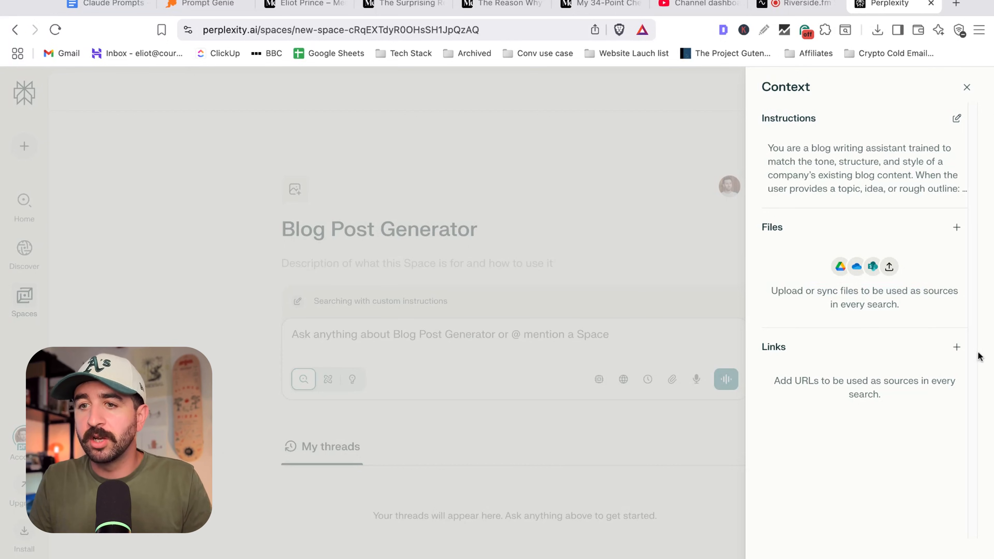
pyautogui.click(956, 348)
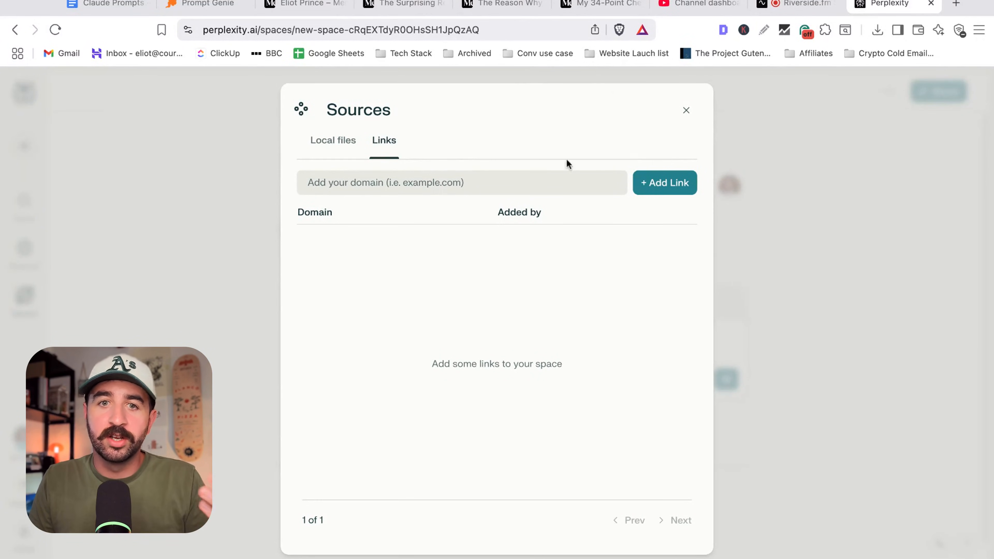
pyautogui.click(559, 13)
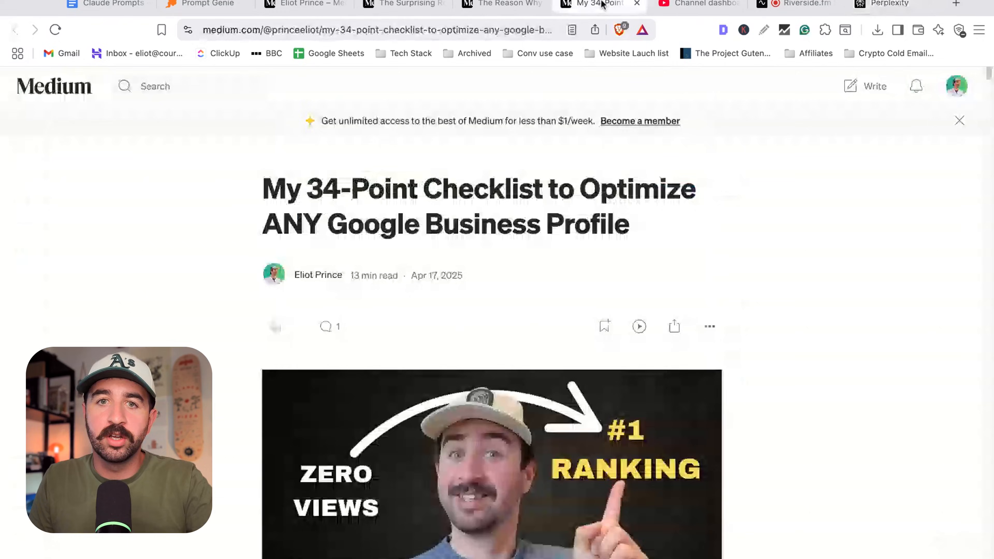
pyautogui.click(481, 32)
pyautogui.click(887, 12)
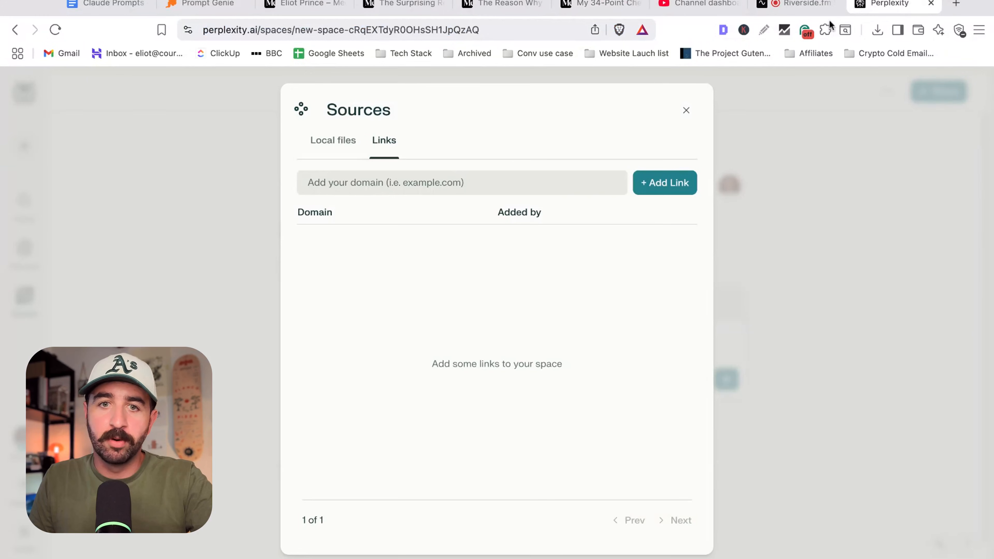
pyautogui.click(487, 178)
pyautogui.press('super+v')
pyautogui.click(665, 183)
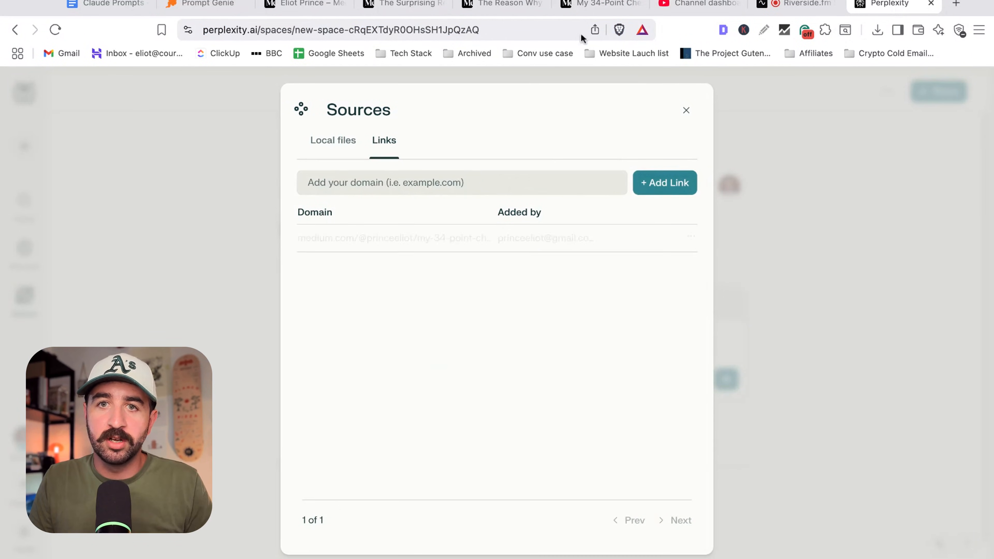
# Copy the URL of the 'stop flying by the seat of your pants' article and add it as another link source.
pyautogui.click(502, 6)
pyautogui.press('super+c')
pyautogui.press('super+v')
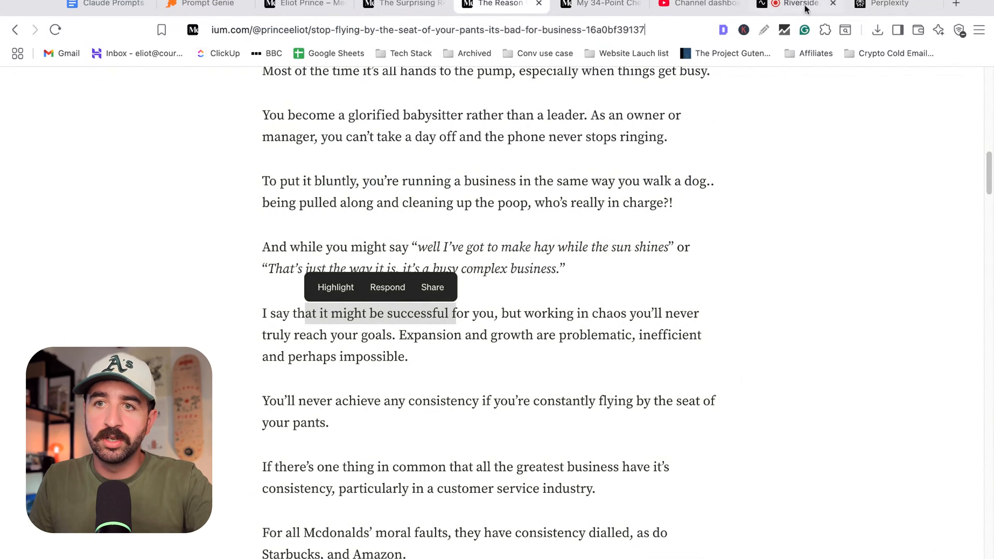
pyautogui.press('super+z')
pyautogui.click(886, 5)
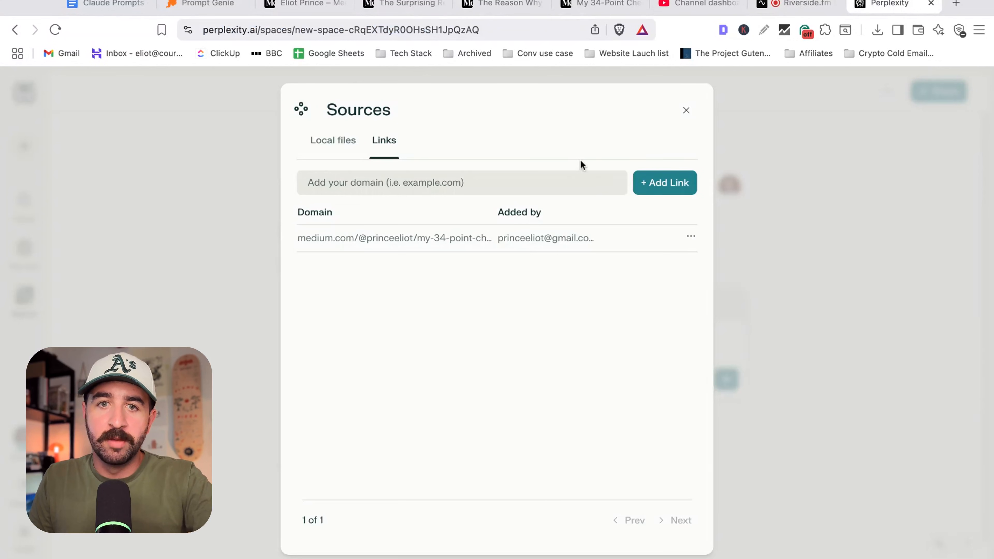
pyautogui.click(583, 183)
pyautogui.press('super+v')
pyautogui.click(661, 184)
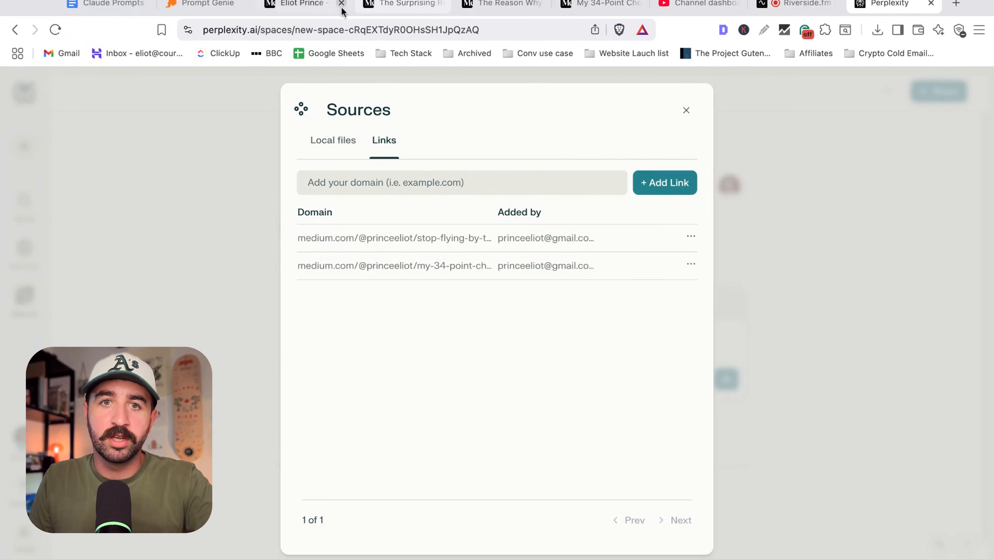
# Copy the URL of 'The Surprising Reason Men Are Obsessed with Golf' article and add it as a third link source.
pyautogui.click(399, 5)
pyautogui.press('super+l')
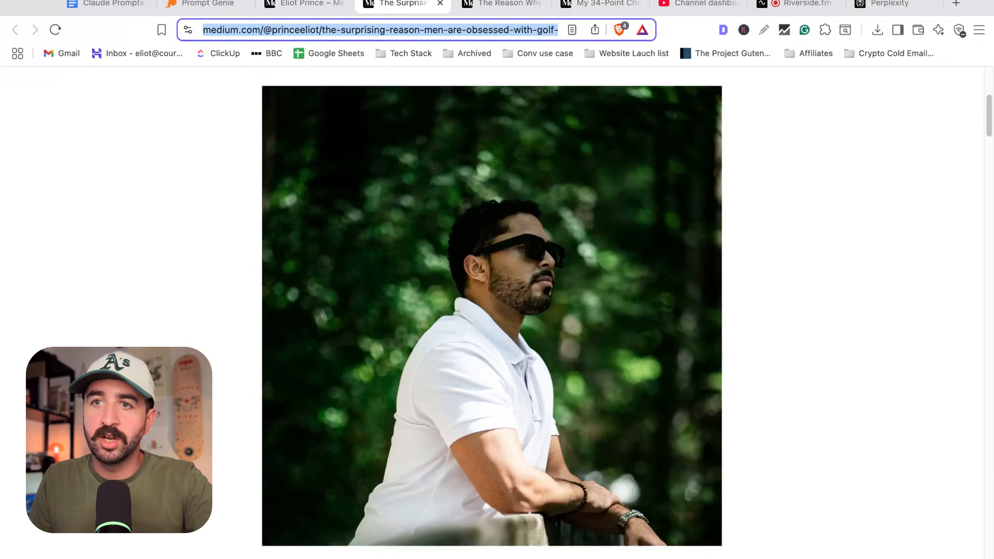
pyautogui.click(893, 3)
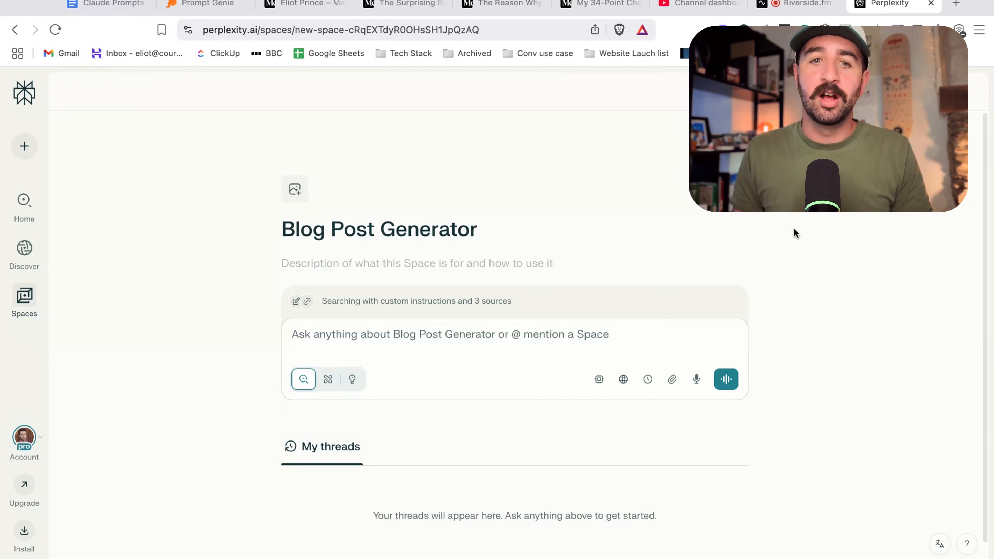
# Set the Space description to 'Create blog posts that match your tone, voice, and structure—just share an idea or outline to get started.'.
pyautogui.click(487, 265)
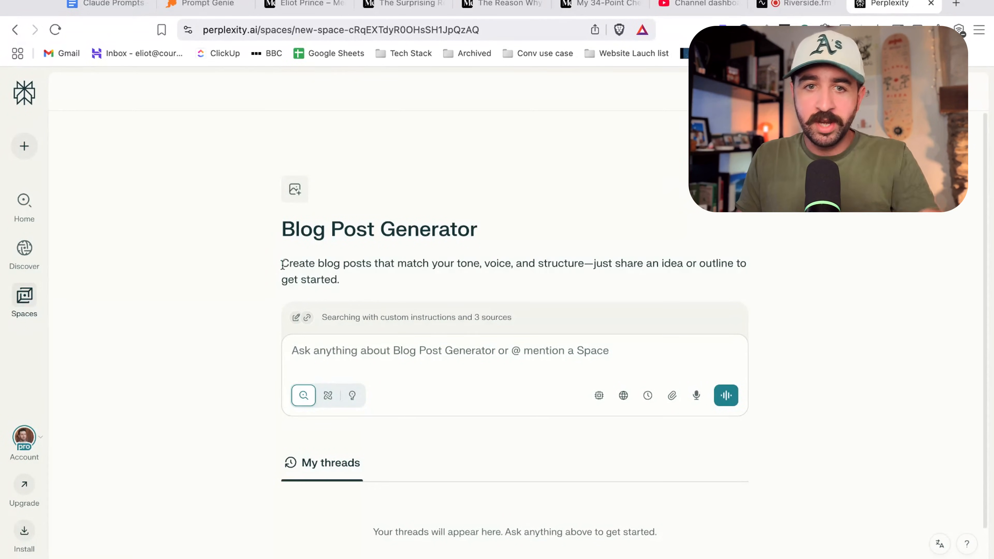
pyautogui.moveTo(282, 264); pyautogui.dragTo(712, 264)
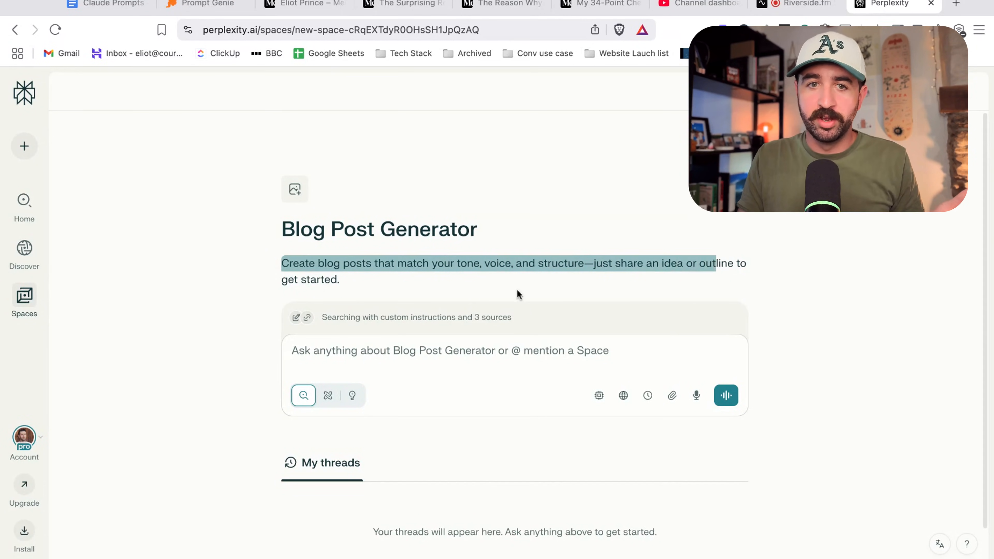
pyautogui.moveTo(310, 284); pyautogui.dragTo(367, 282)
pyautogui.click(367, 281)
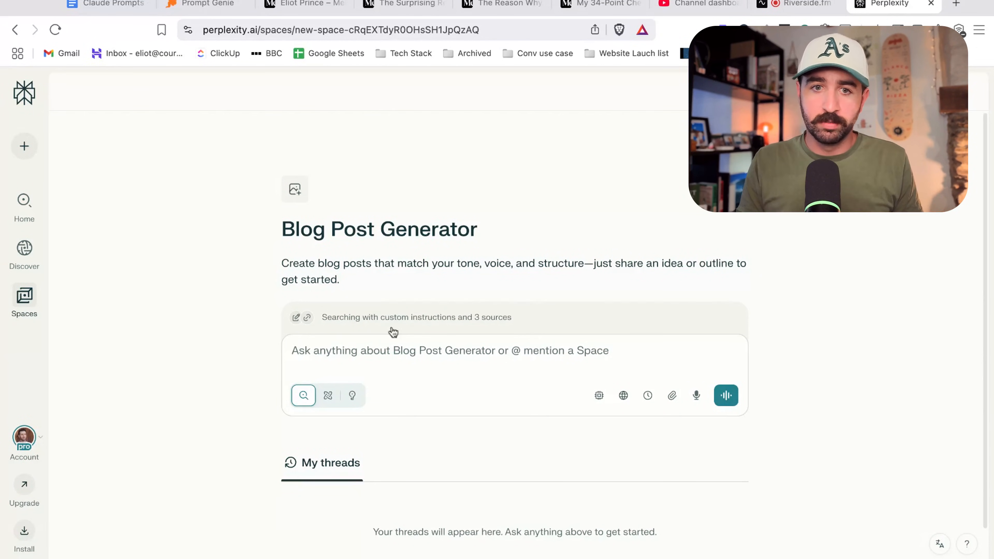
pyautogui.click(381, 350)
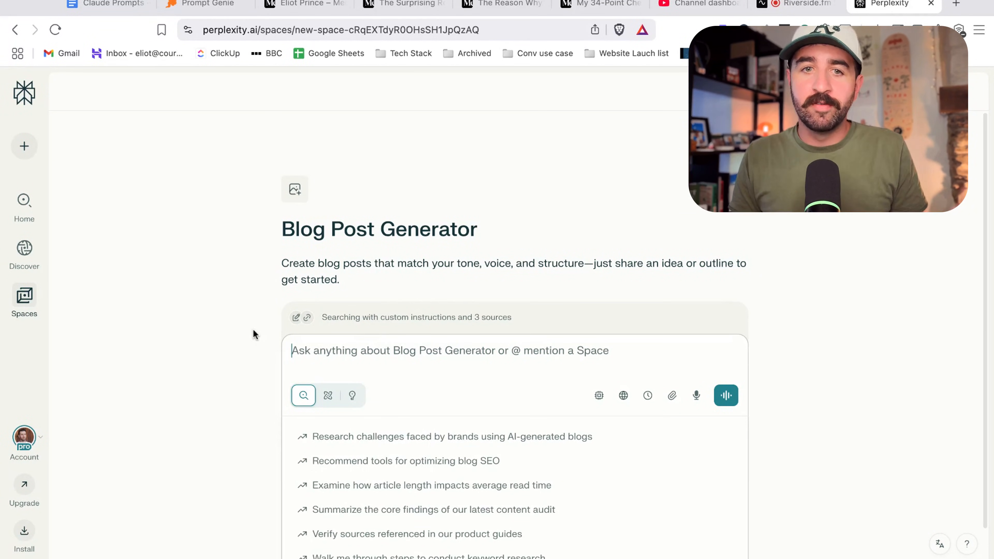
pyautogui.click(342, 264)
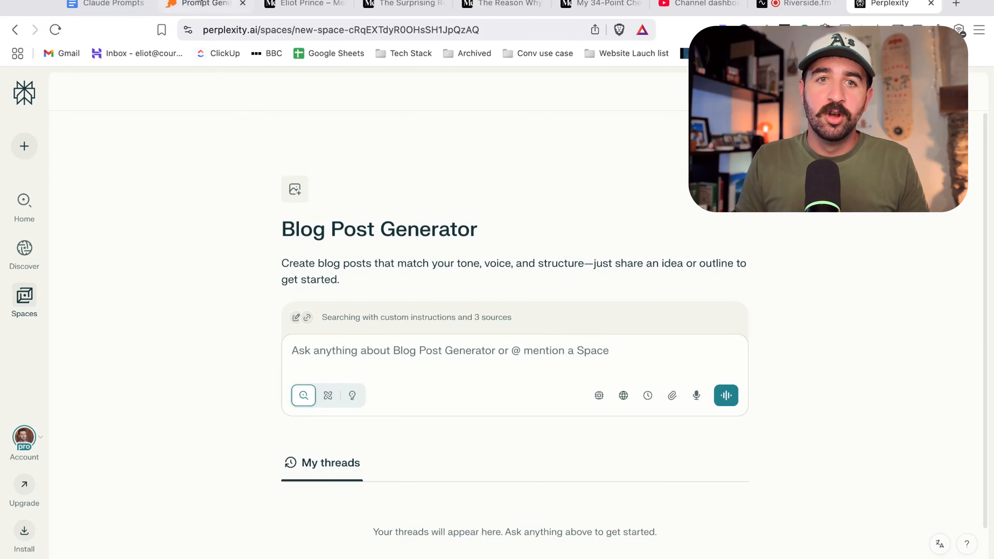
# Start a new prompt in Prompt Genie and paste the request for a Perplexity Space custom instruction prompt.
pyautogui.click(200, 4)
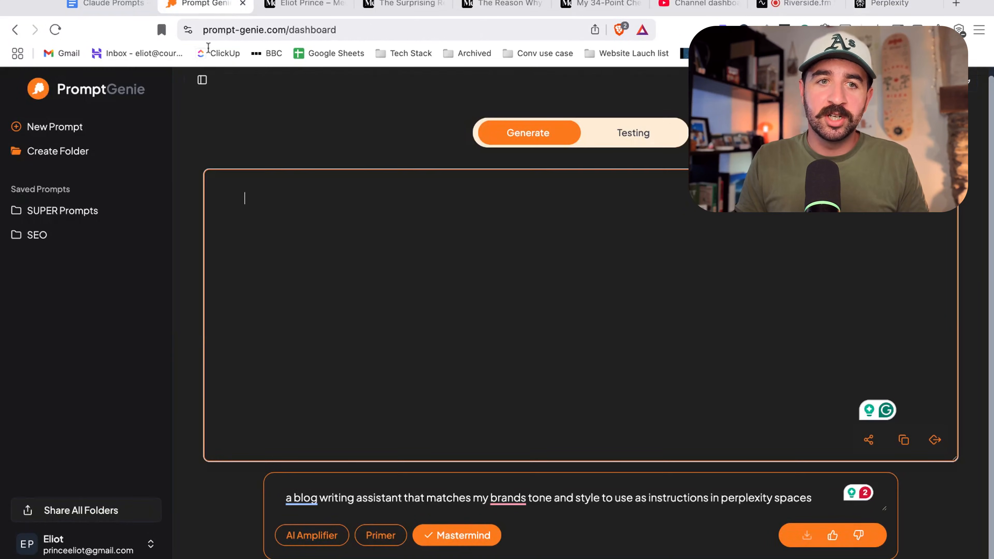
pyautogui.click(73, 129)
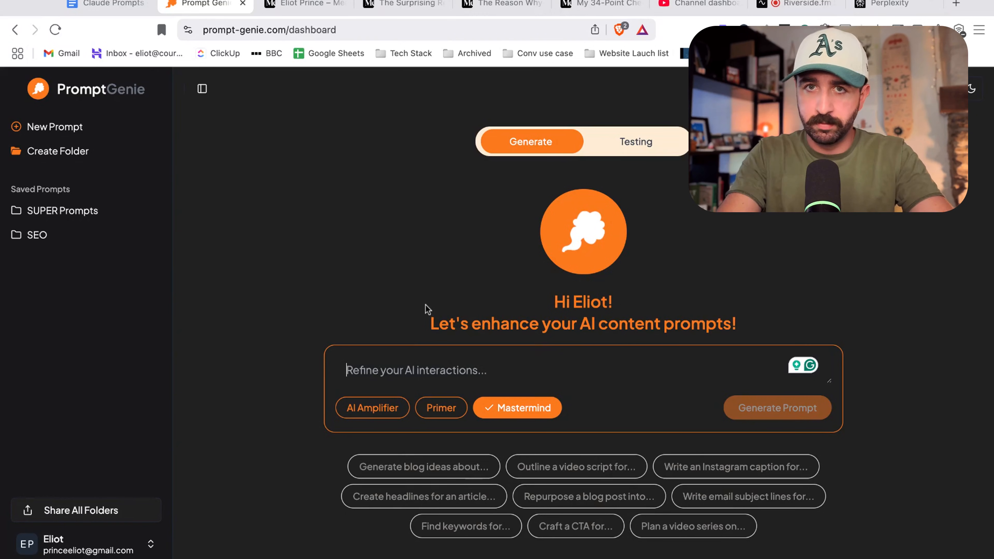
pyautogui.press('super+v')
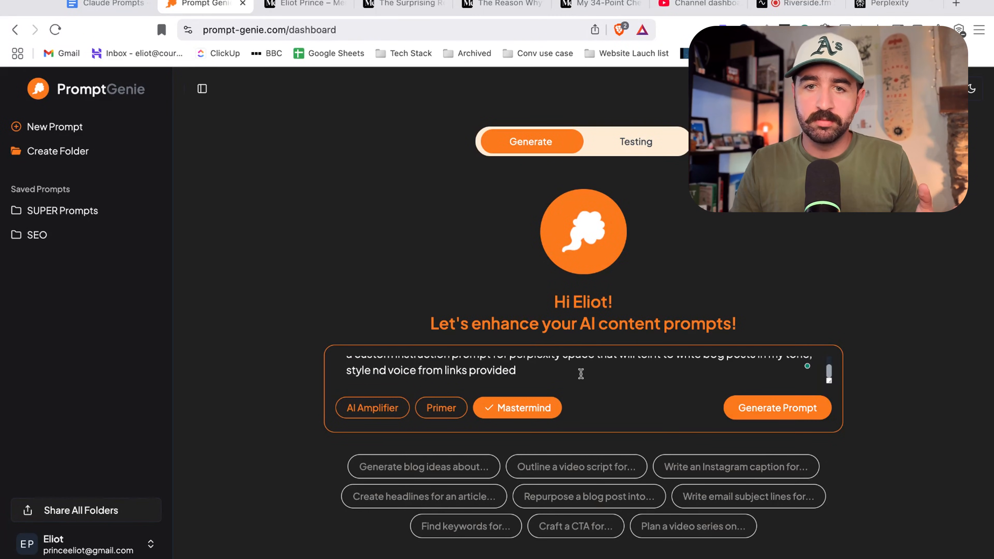
# Correct 'nd' to 'and' in the request and generate the prompt.
pyautogui.moveTo(430, 372); pyautogui.dragTo(688, 370)
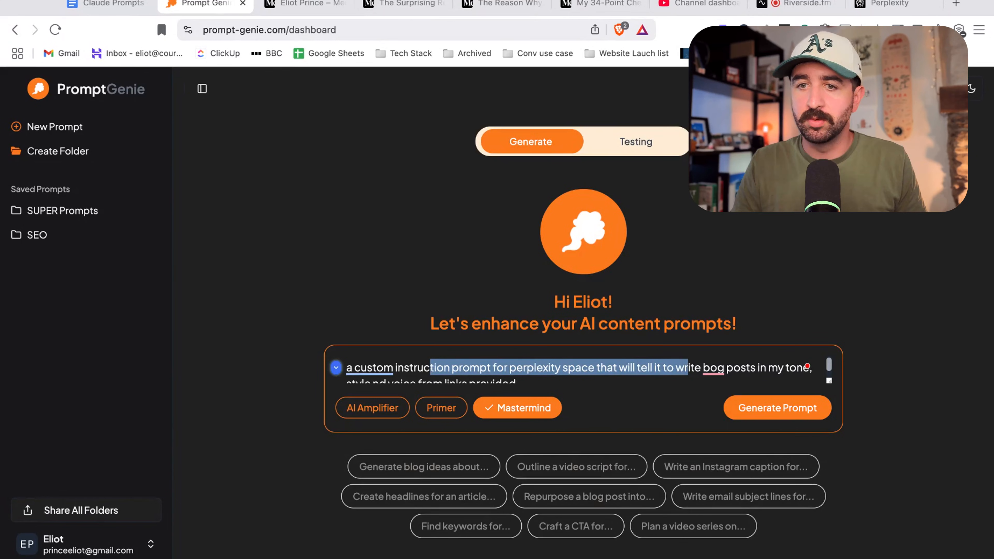
pyautogui.moveTo(713, 370)
pyautogui.click(716, 404)
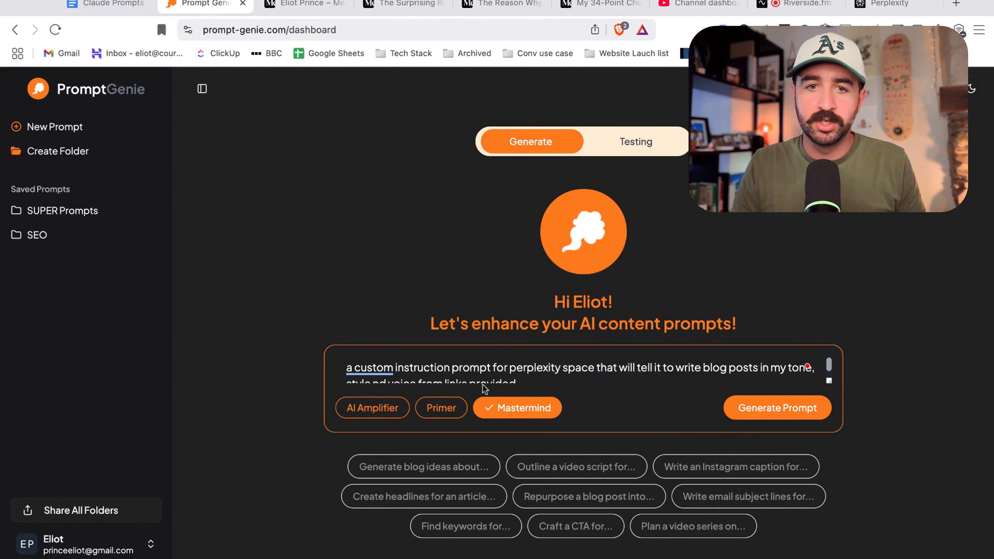
pyautogui.scroll(-1, 421, 378)
pyautogui.moveTo(382, 372)
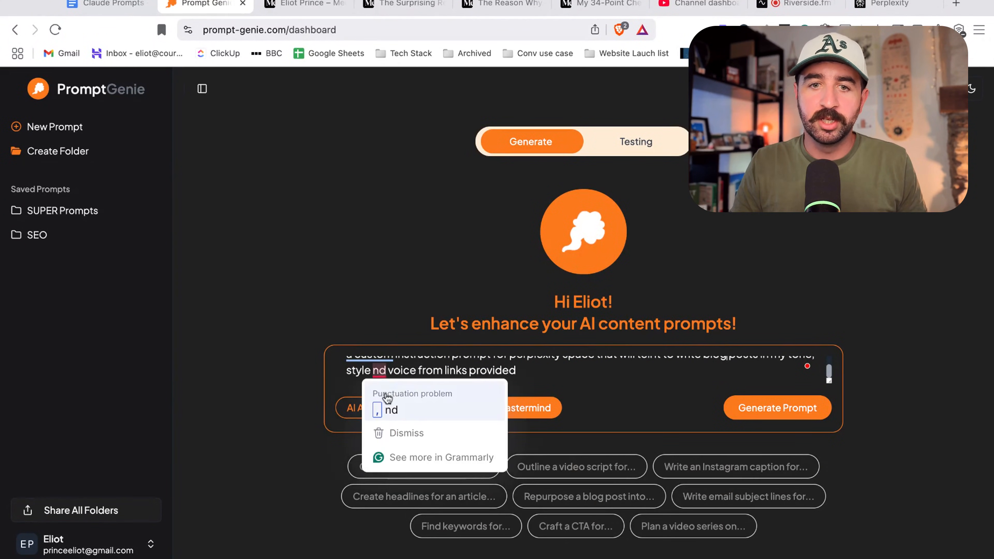
pyautogui.click(388, 409)
pyautogui.click(383, 381)
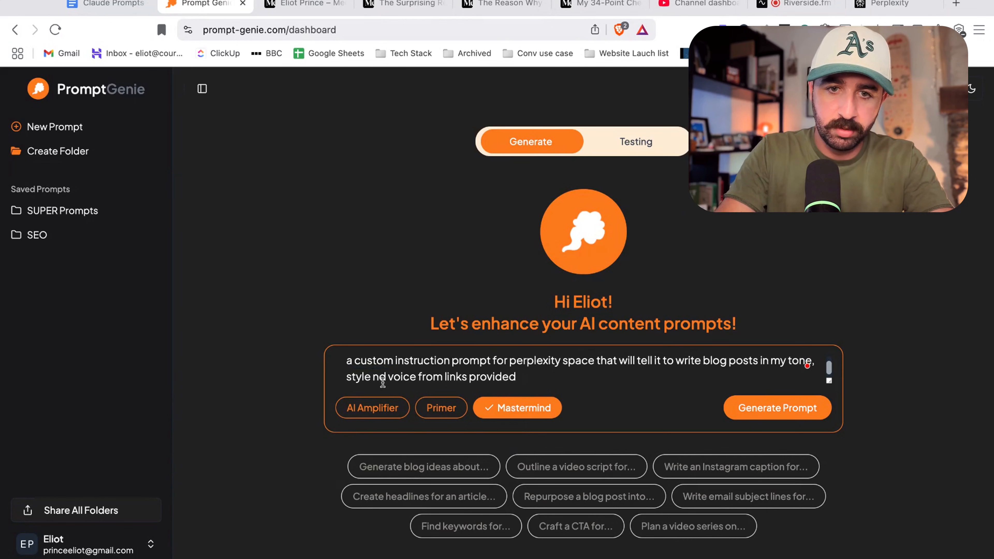
pyautogui.press('BackSpace')
pyautogui.press('BackSpace')
pyautogui.write('a')
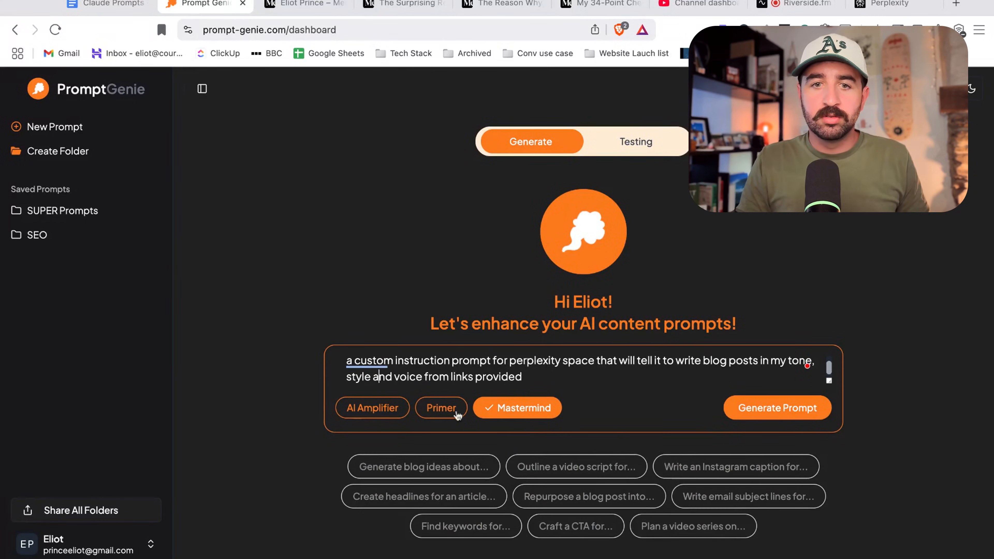
pyautogui.click(771, 407)
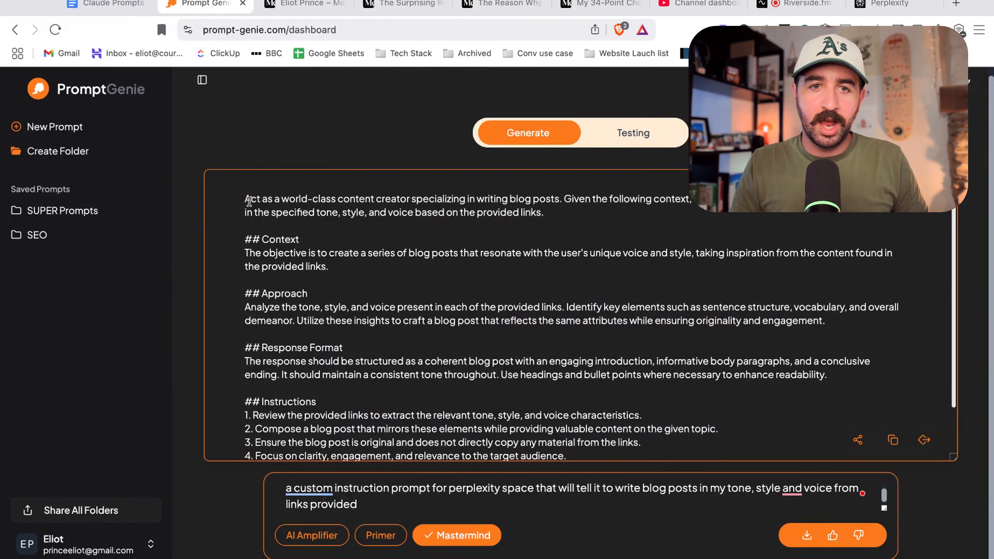
# Read through the generated blog-writing prompt from the opening line to the Instructions section.
pyautogui.moveTo(255, 201); pyautogui.dragTo(543, 214)
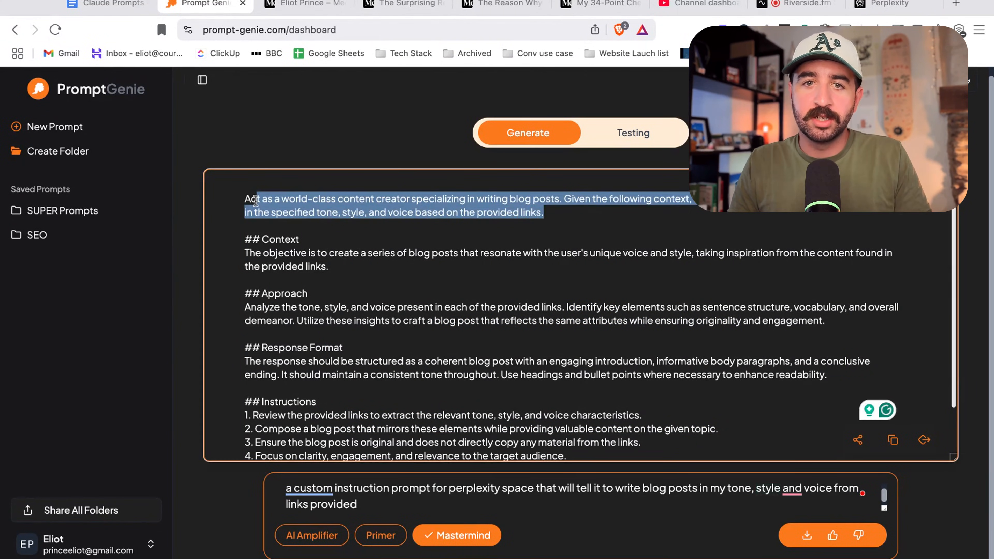
pyautogui.scroll(-2, 419, 275)
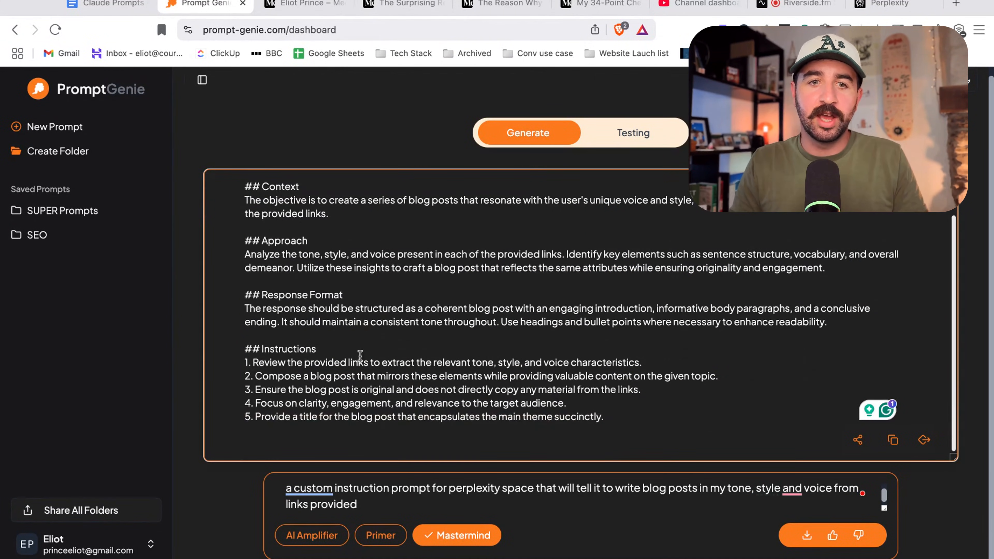
pyautogui.scroll(2, 461, 321)
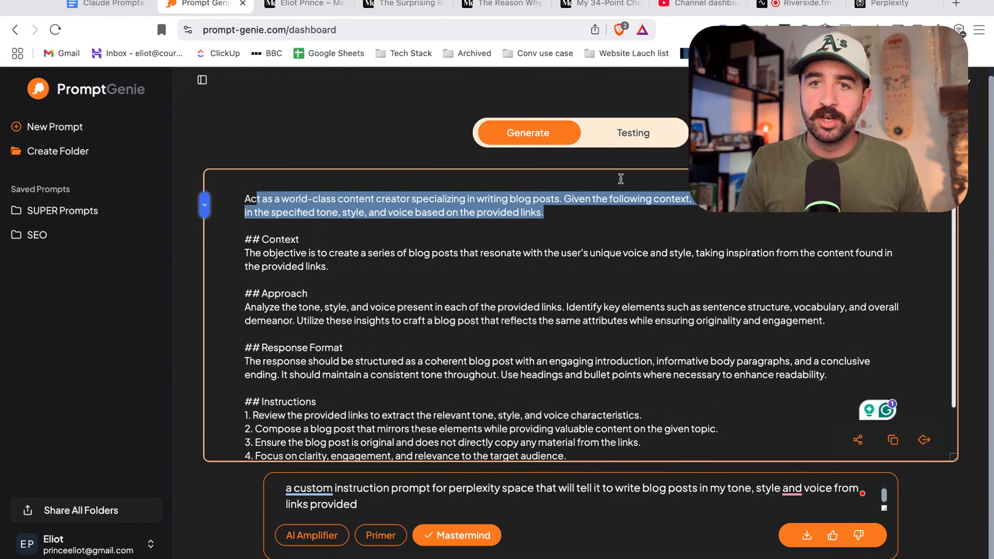
pyautogui.click(320, 200)
pyautogui.moveTo(253, 200); pyautogui.dragTo(316, 402)
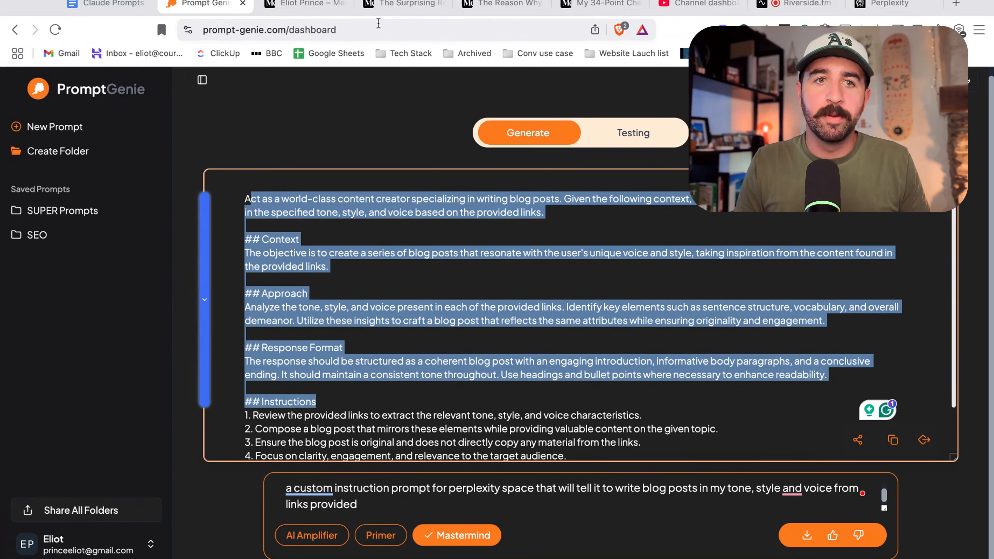
# Back in the Space, write the query 'write a blog post about 5 tricks to rank at the top of google.' and check its link sources.
pyautogui.click(889, 4)
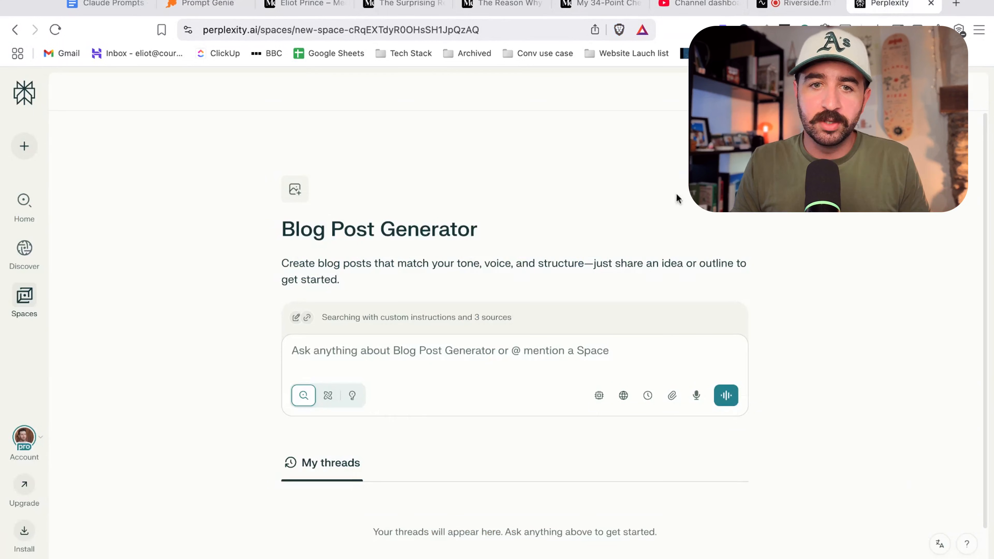
pyautogui.click(487, 354)
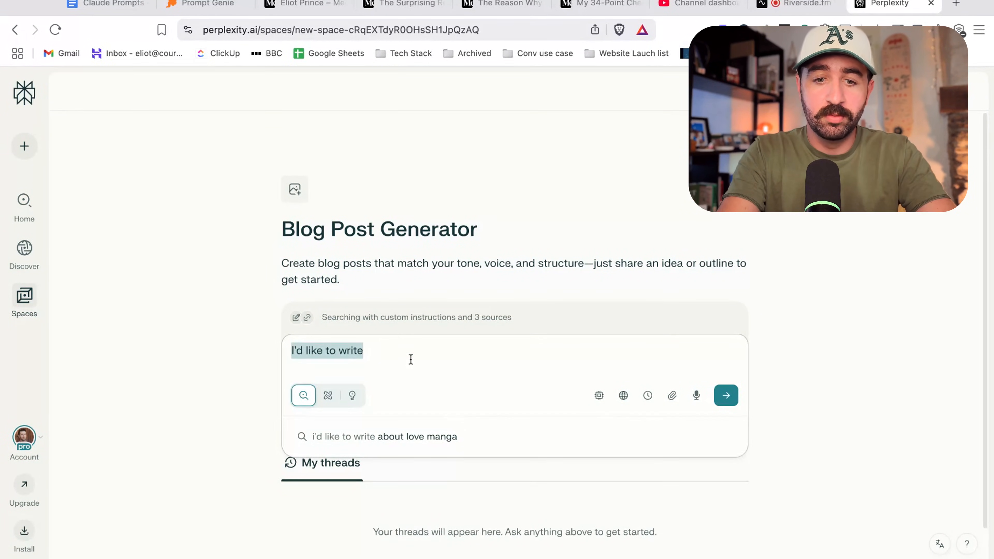
pyautogui.write('w')
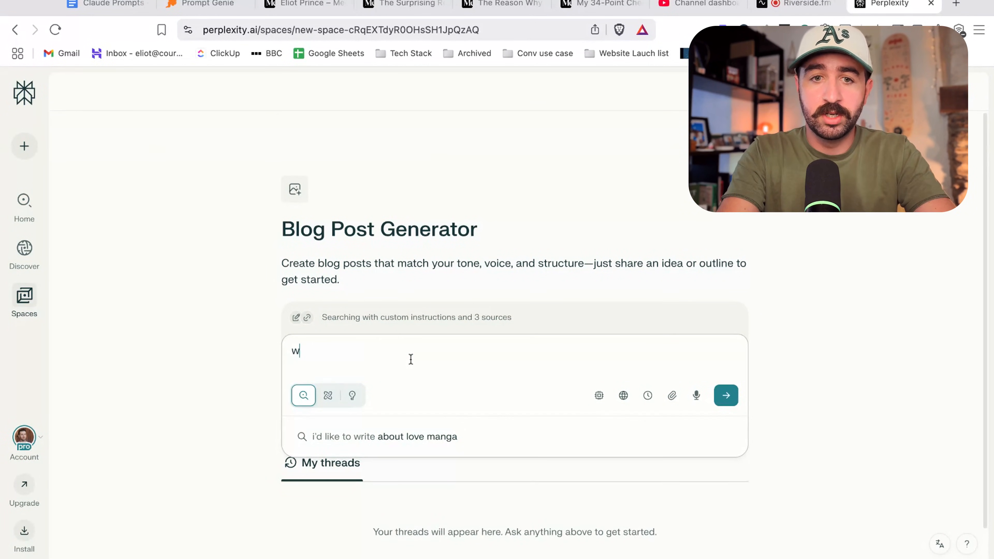
pyautogui.write('rite a blog post about')
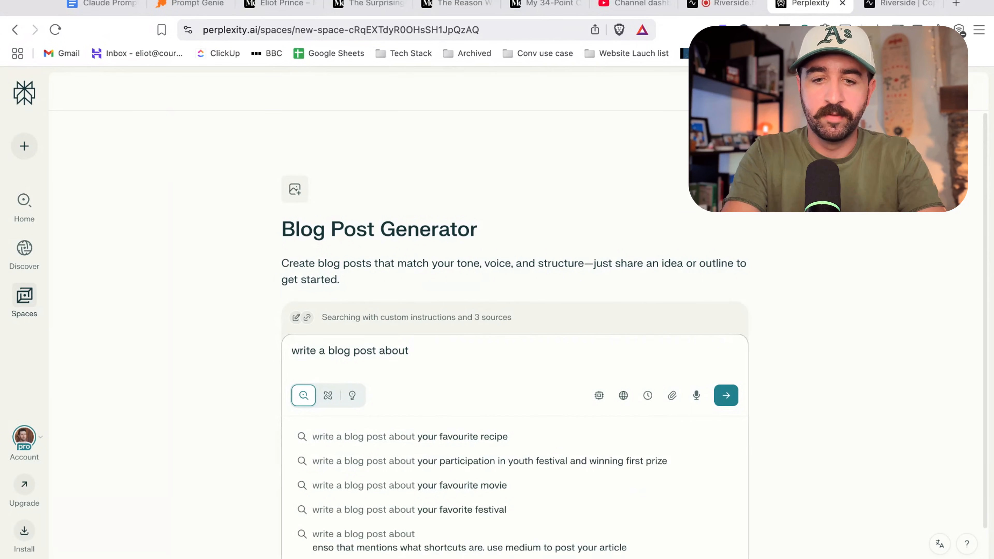
pyautogui.write(' 5 tricks to ran')
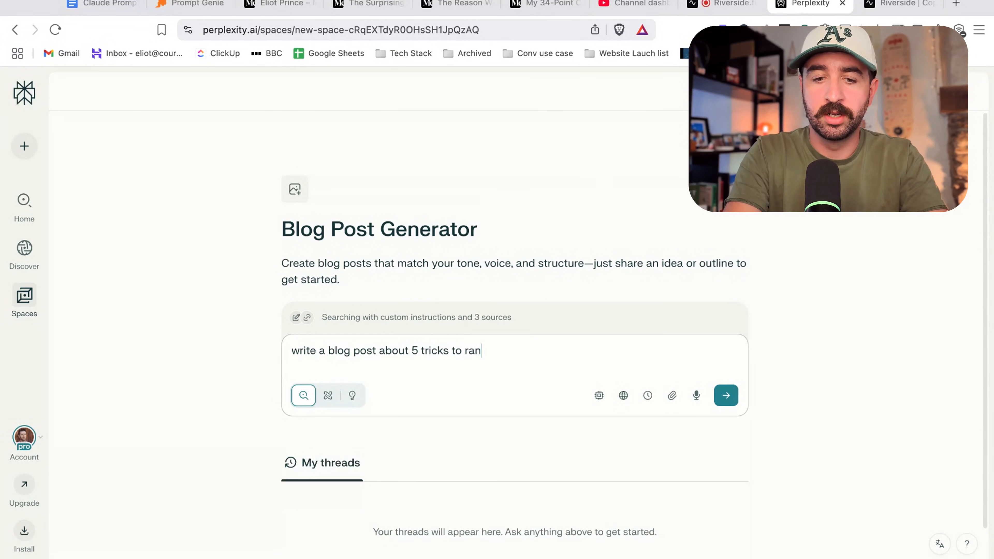
pyautogui.write('k at the top of google.')
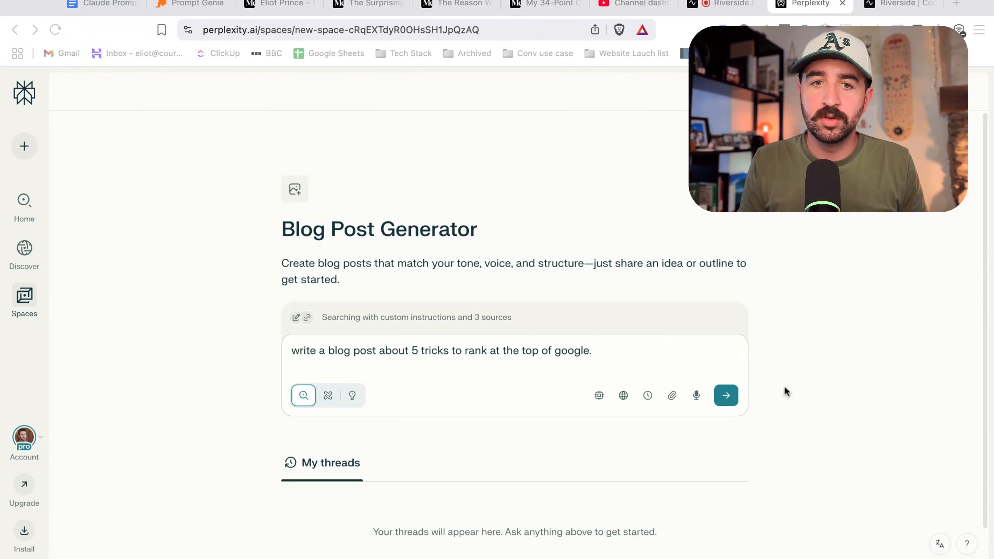
pyautogui.click(396, 318)
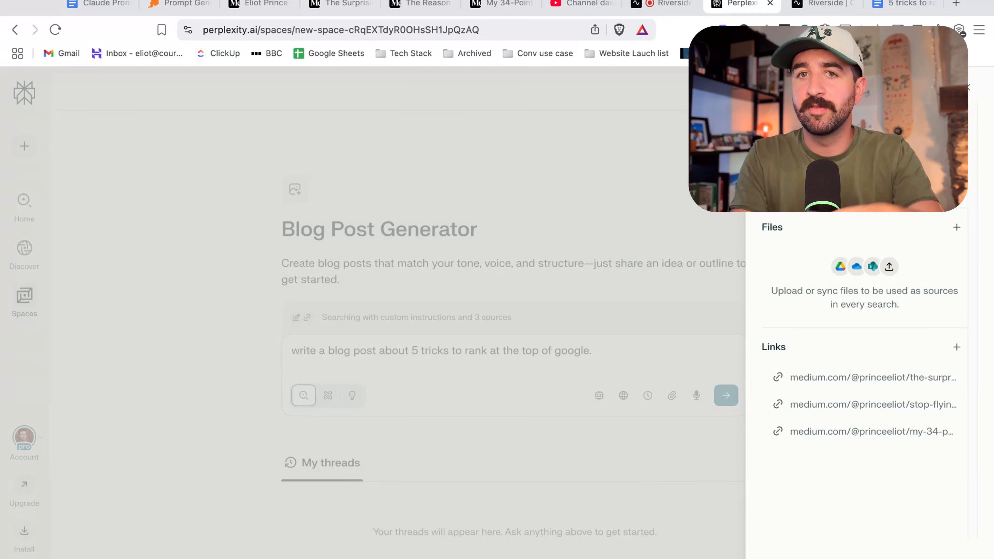
pyautogui.click(967, 88)
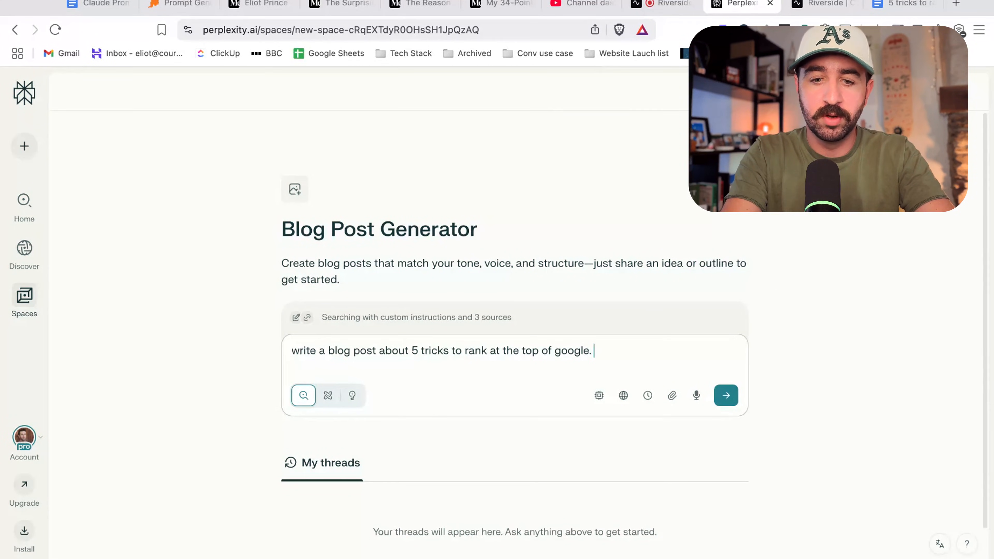
# Append 'here's a transcript of my' to the query and paste in the video transcript, scrolling through it.
pyautogui.write("here's a tr")
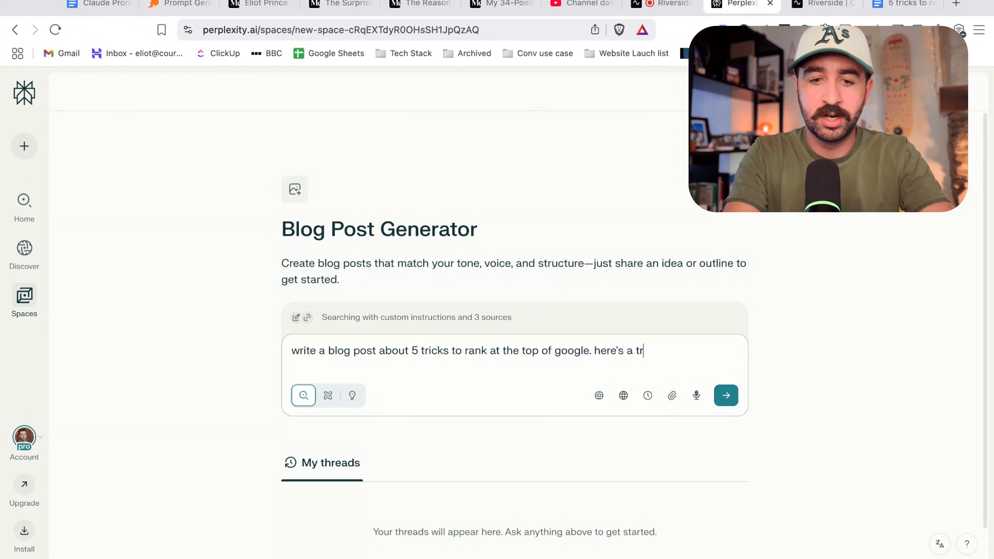
pyautogui.write('anscript of my ')
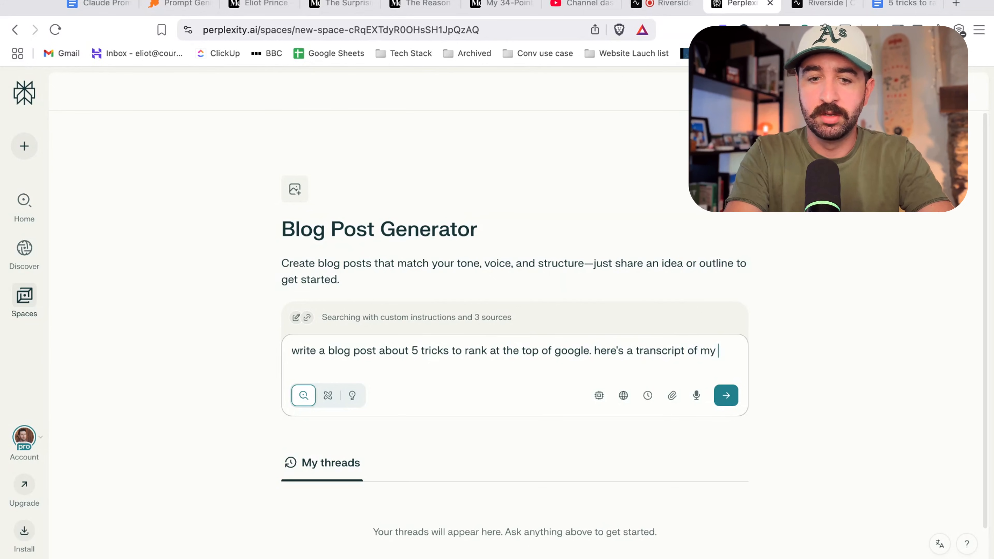
pyautogui.write('thi')
pyautogui.press('super+v')
pyautogui.scroll(10, 445, 441)
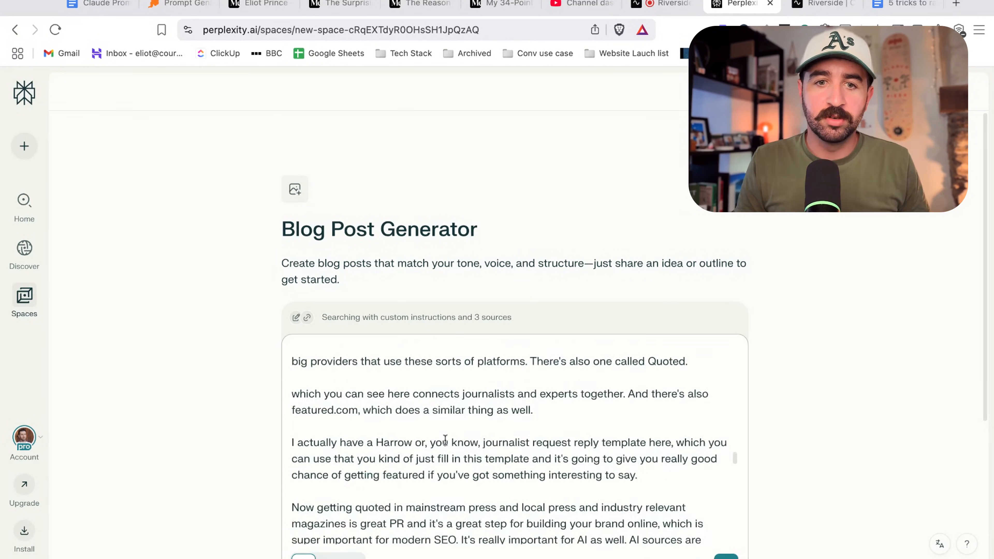
pyautogui.scroll(15, 445, 441)
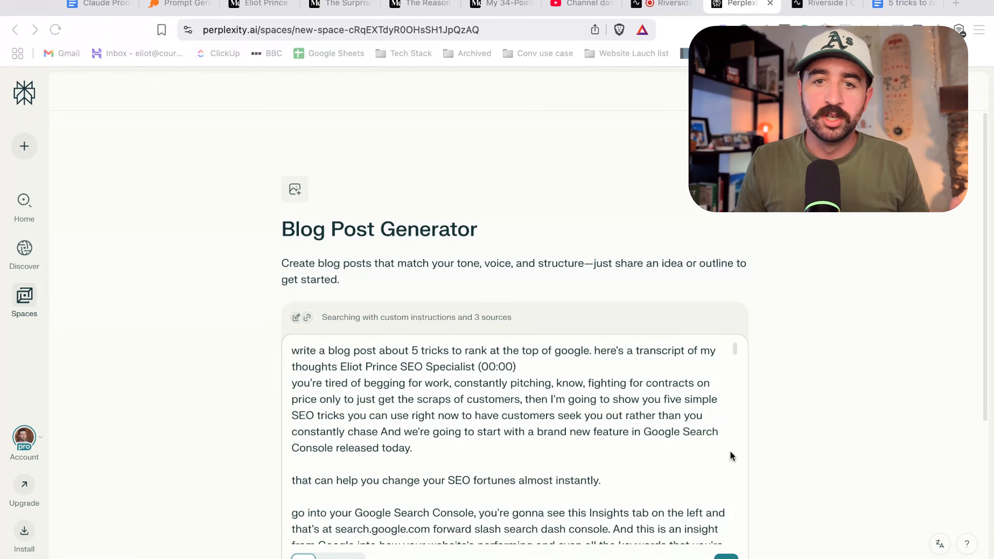
pyautogui.scroll(-15, 728, 417)
pyautogui.scroll(-5, 805, 412)
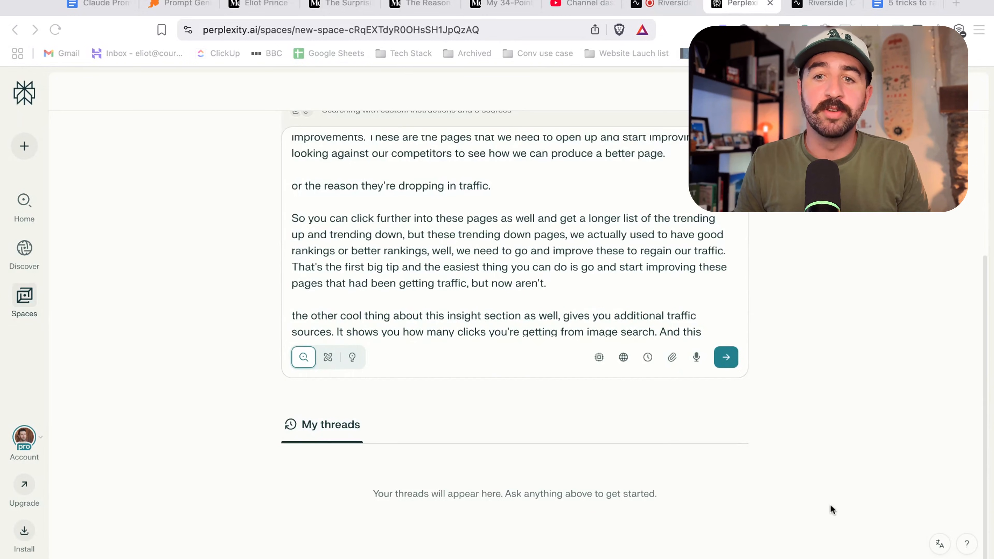
# Switch the query's model to Gemini 2.5 Pro 06-05.
pyautogui.click(599, 357)
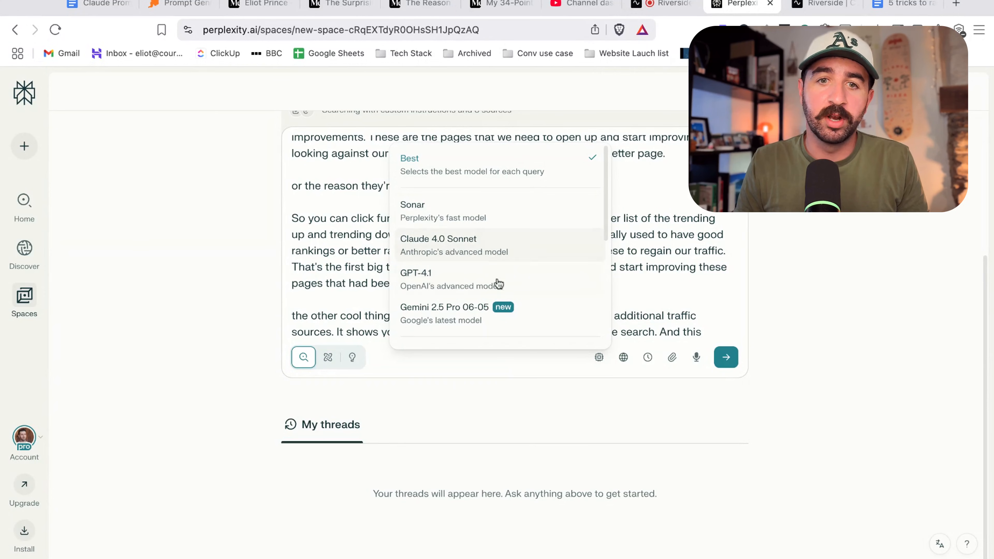
pyautogui.scroll(-2, 473, 284)
pyautogui.scroll(2, 475, 281)
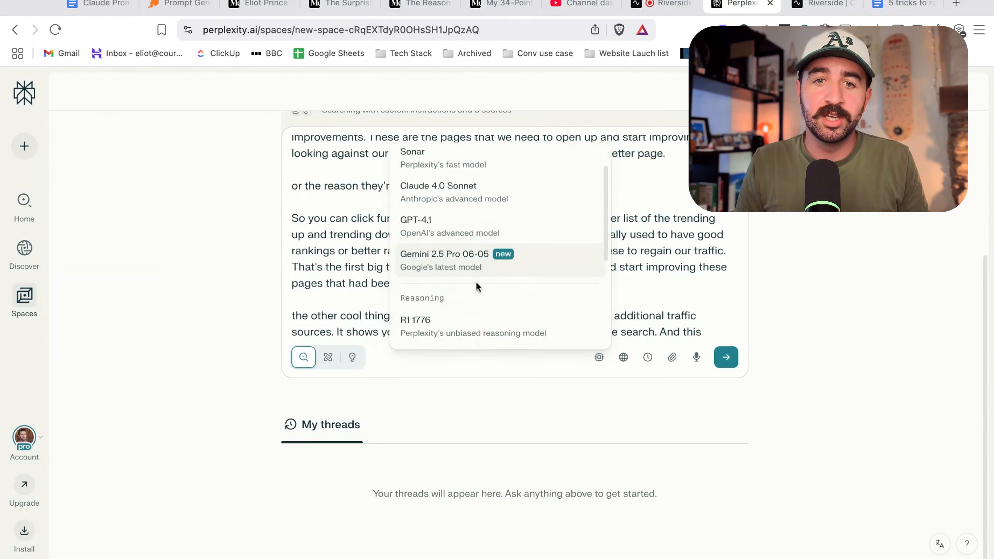
pyautogui.click(468, 259)
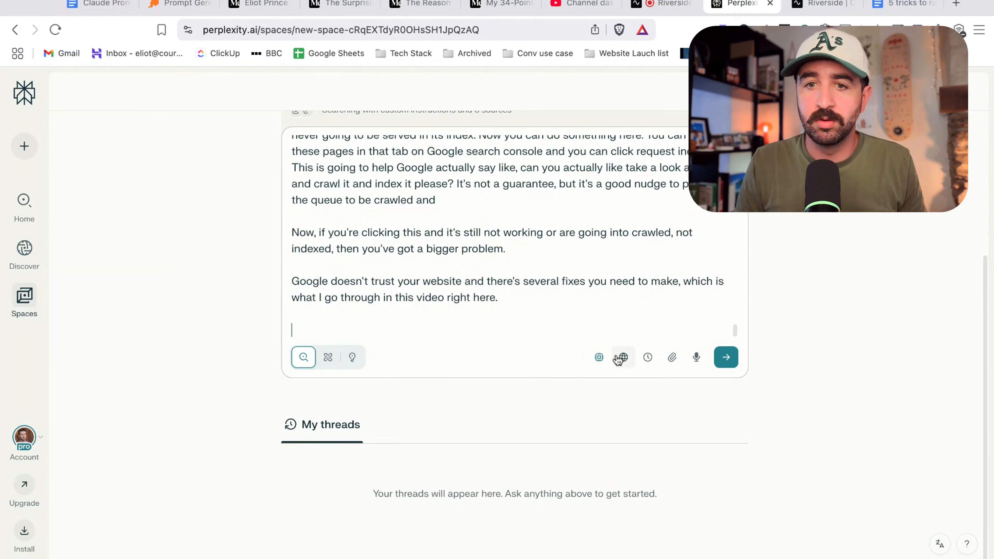
# Review the Space's search source toggles and the available query modes, keeping Search mode selected.
pyautogui.click(624, 358)
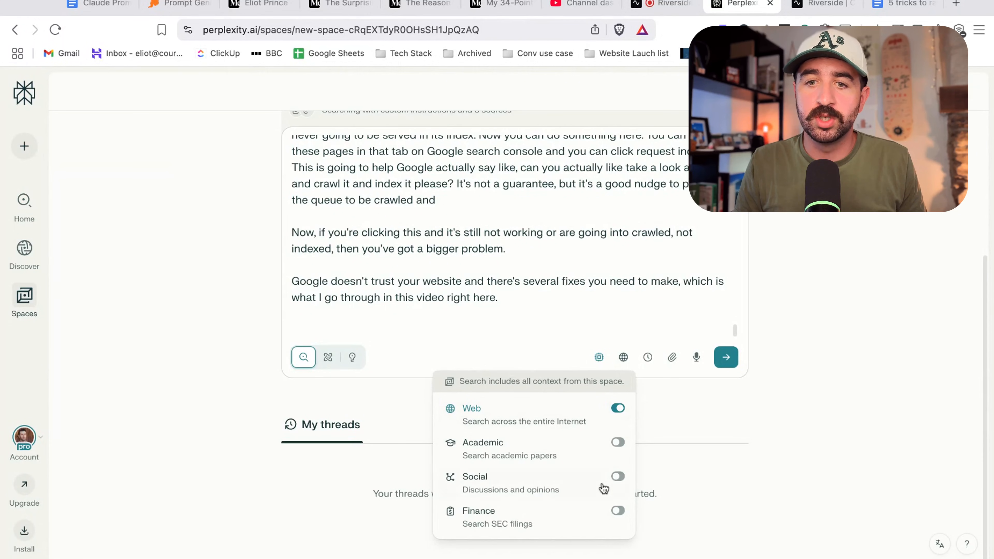
pyautogui.click(722, 407)
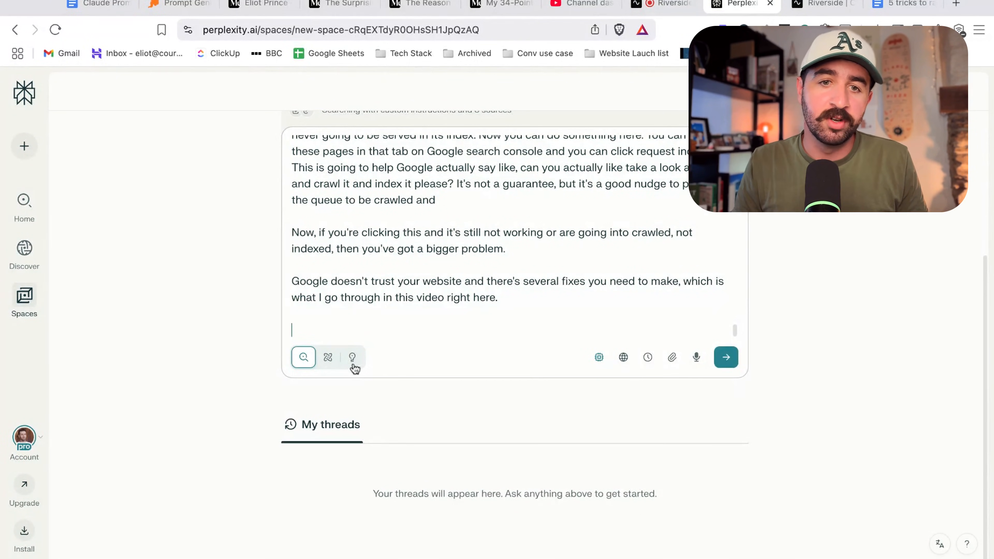
pyautogui.moveTo(352, 362)
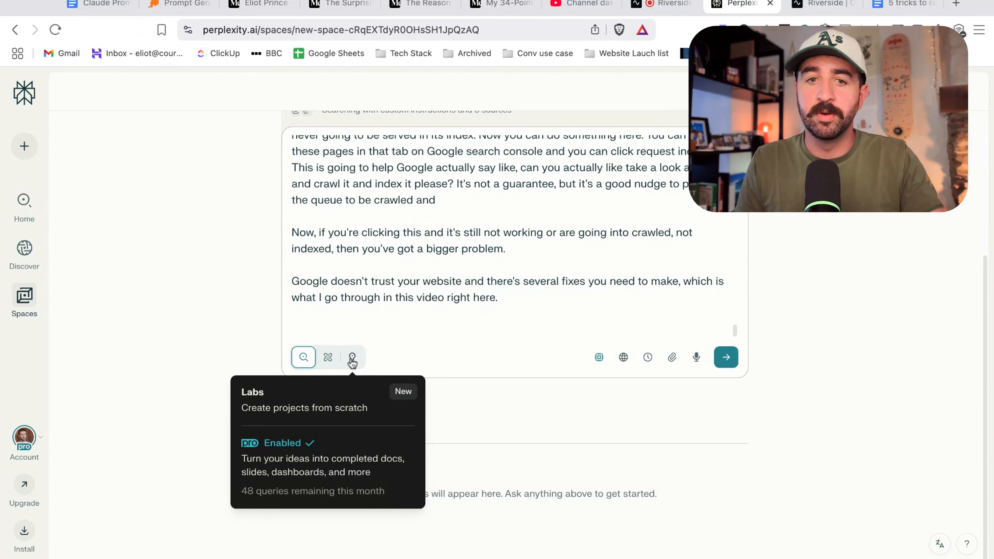
pyautogui.click(327, 357)
pyautogui.click(303, 357)
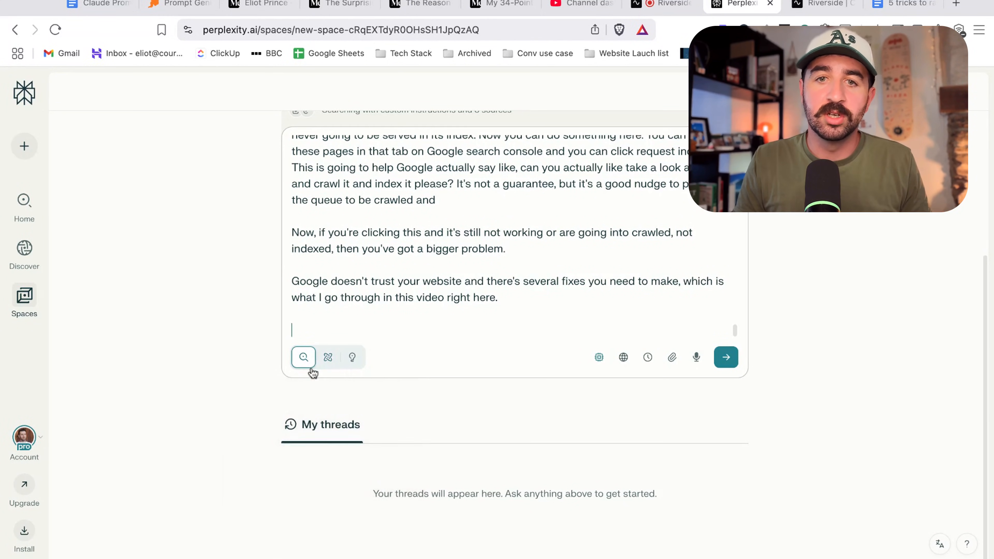
# Add a blank line between the request and the pasted transcript, and submit the query.
pyautogui.scroll(15, 536, 282)
pyautogui.scroll(10, 508, 282)
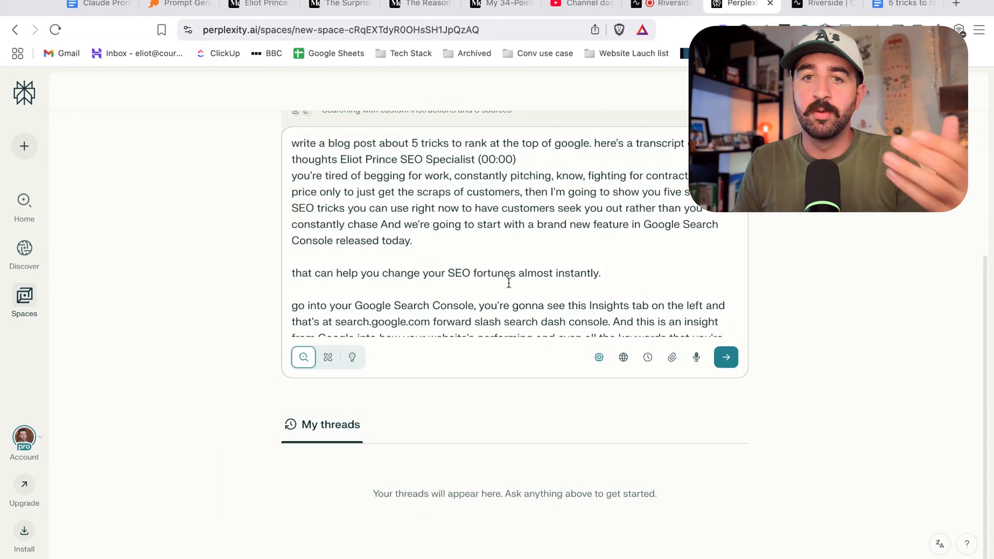
pyautogui.click(341, 159)
pyautogui.press('Return')
pyautogui.press('Return')
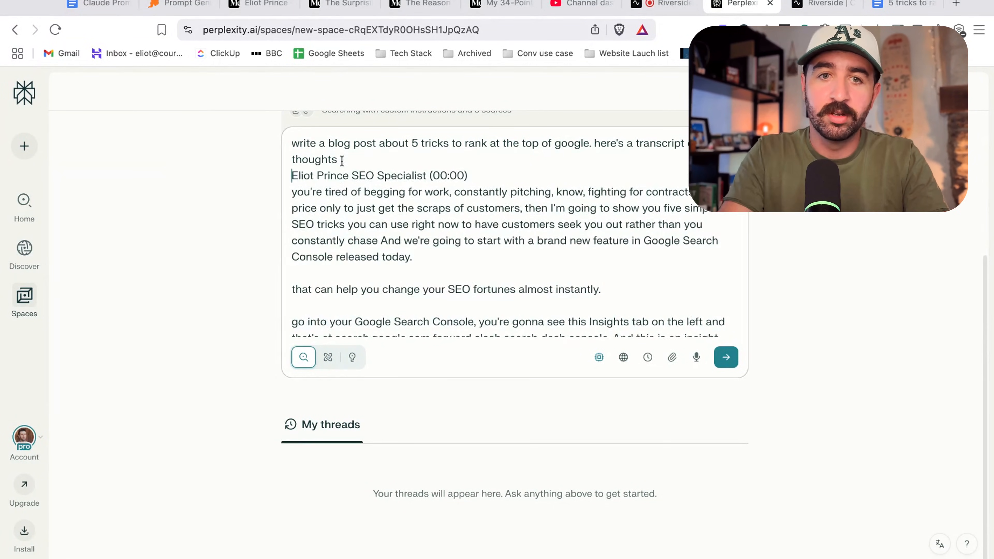
pyautogui.click(726, 356)
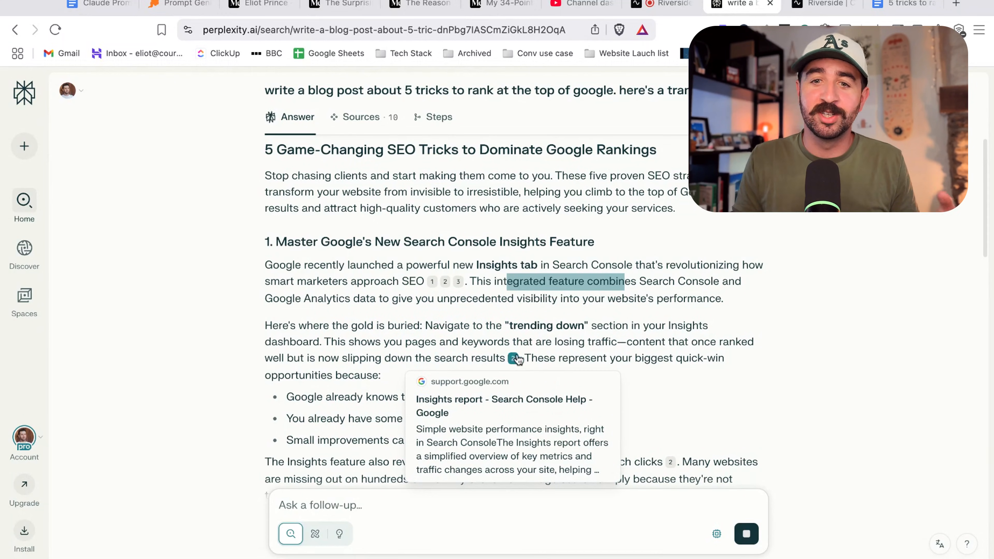
# Read through the generated blog post, from its five SEO tricks down to the bottom line.
pyautogui.scroll(-15, 562, 340)
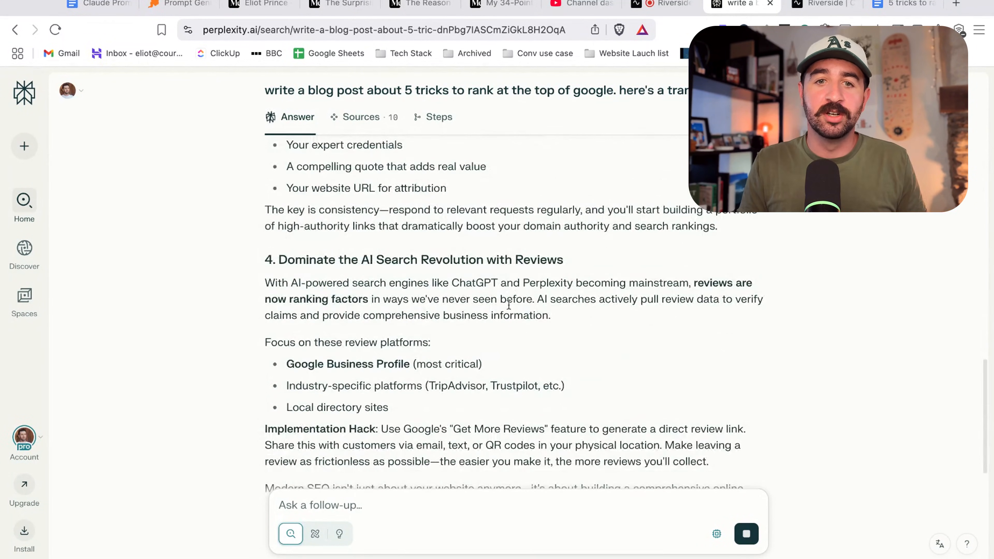
pyautogui.scroll(-4, 472, 320)
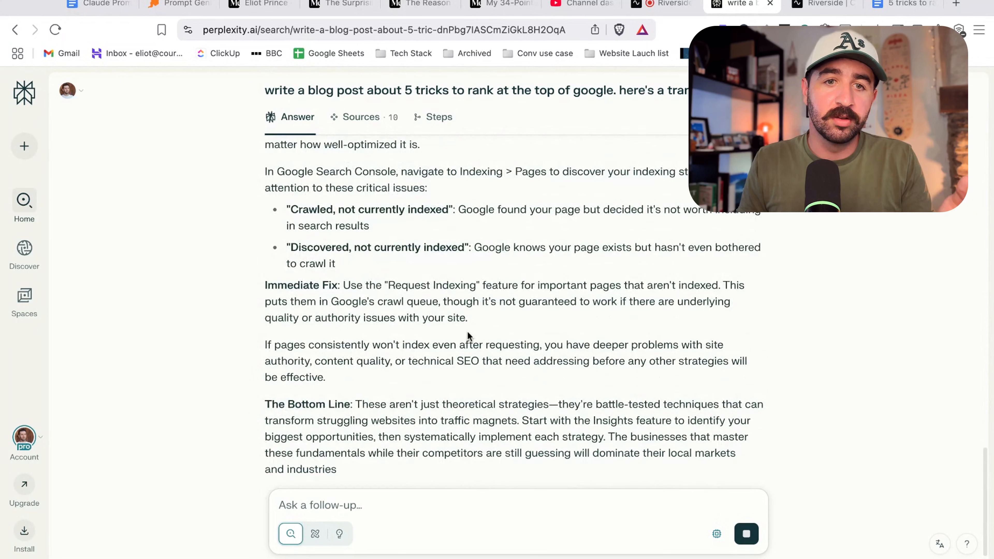
pyautogui.scroll(-2, 467, 326)
pyautogui.scroll(7, 468, 335)
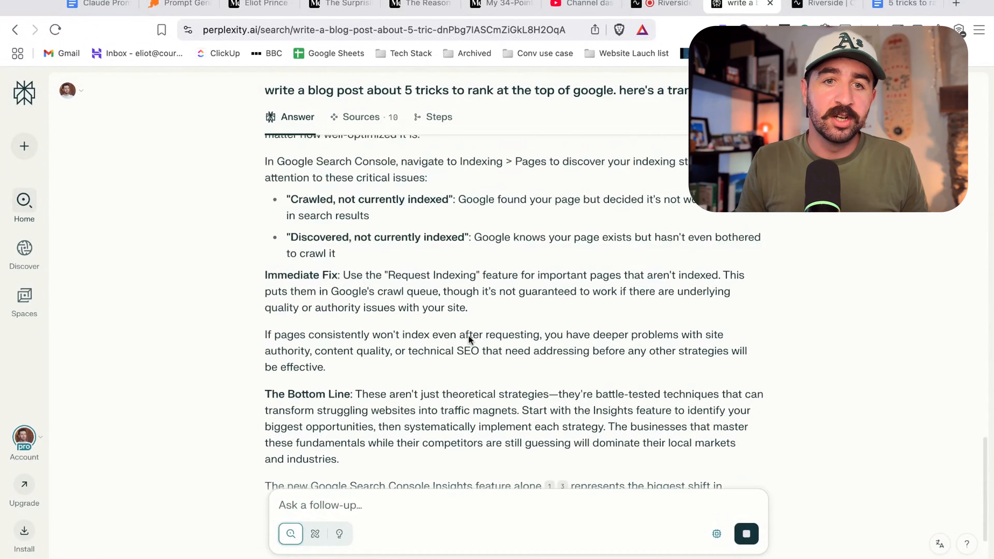
pyautogui.moveTo(265, 326); pyautogui.dragTo(490, 337)
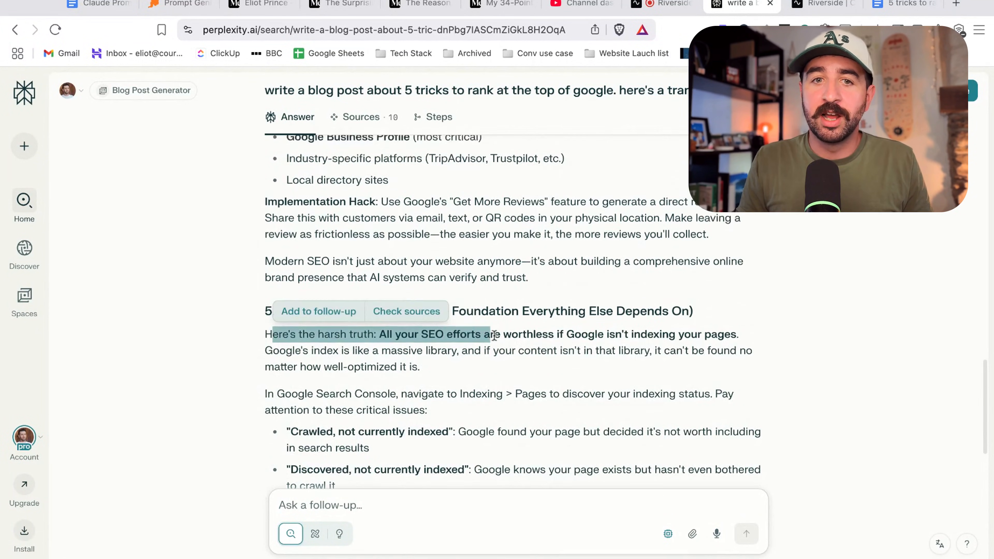
pyautogui.scroll(7, 358, 366)
pyautogui.scroll(4, 337, 286)
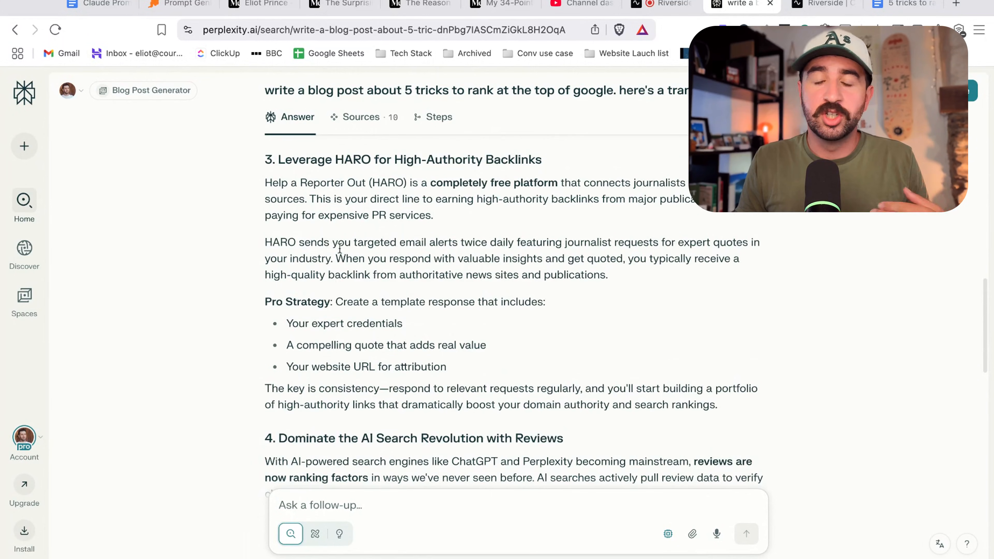
pyautogui.scroll(15, 450, 321)
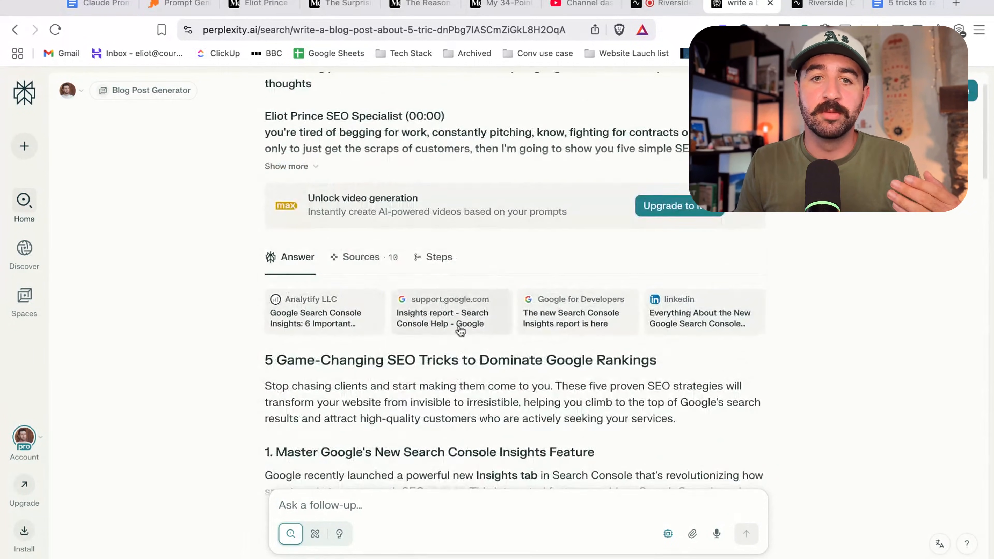
pyautogui.scroll(-7, 272, 219)
pyautogui.tripleClick(288, 160)
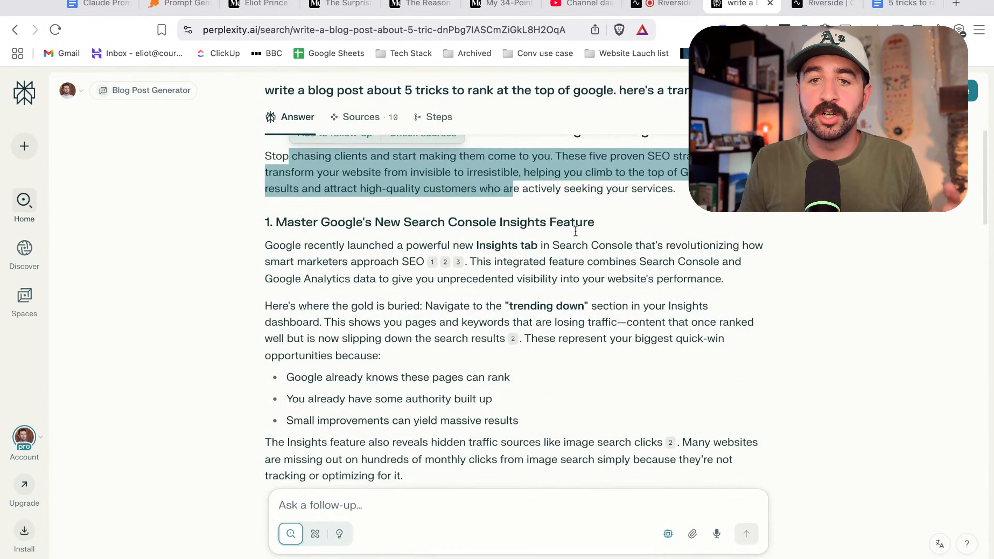
pyautogui.scroll(-20, 579, 263)
pyautogui.scroll(10, 564, 274)
pyautogui.scroll(12, 545, 280)
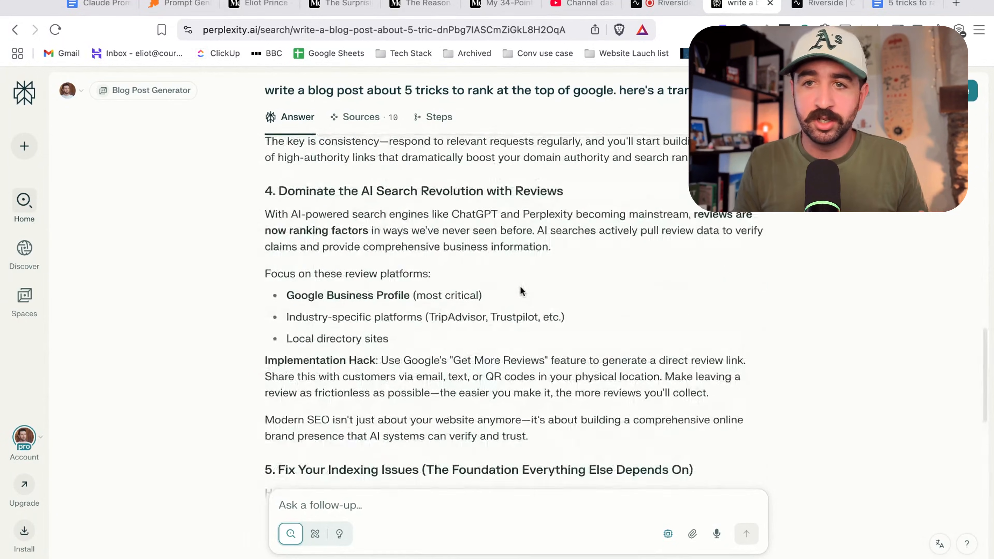